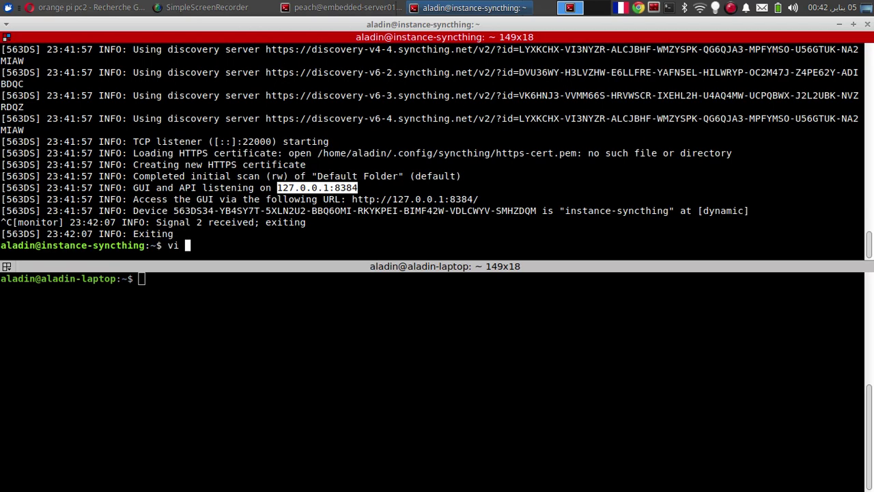
# Step: Open ~/.config/syncthing/config.xml in vi
pyautogui.write('s')
pyautogui.press('Tab')
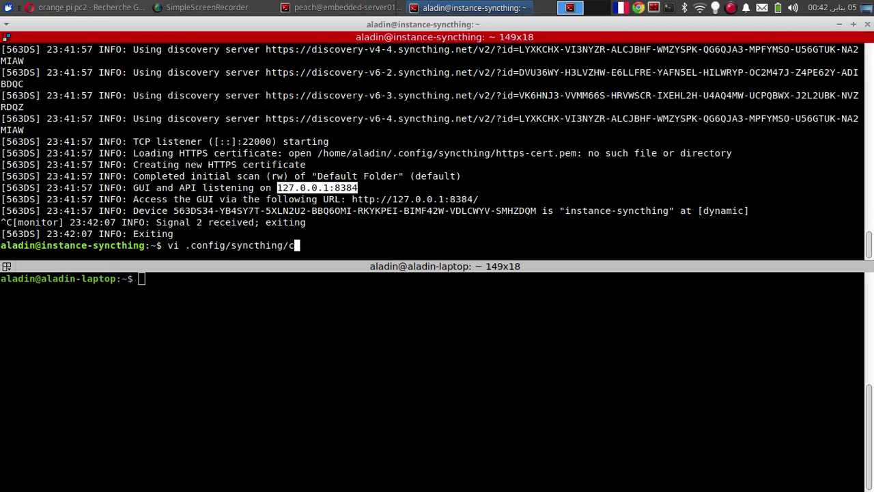
pyautogui.press('Tab')
pyautogui.press('Tab')
pyautogui.write('co')
pyautogui.press('Tab')
pyautogui.press('Return')
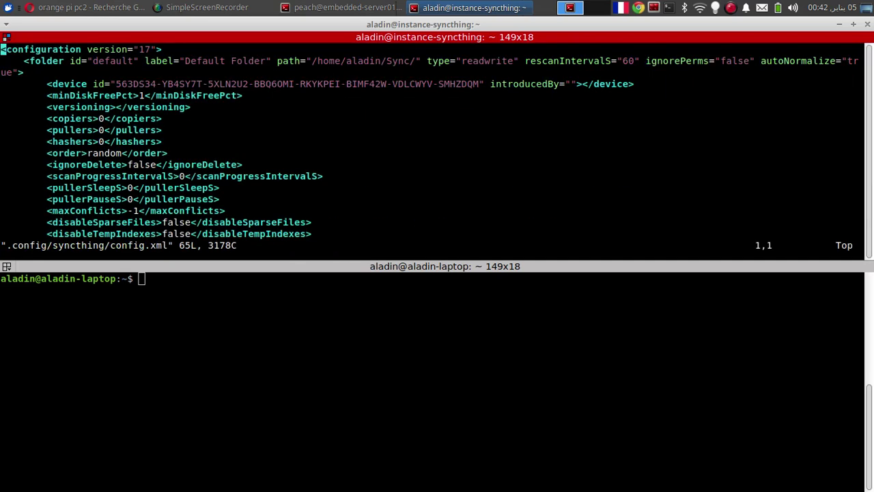
# Step: Change the GUI address from 127.0.0.1 to 0.0.0.0 and save with :w
pyautogui.write('/127')
pyautogui.press('Return')
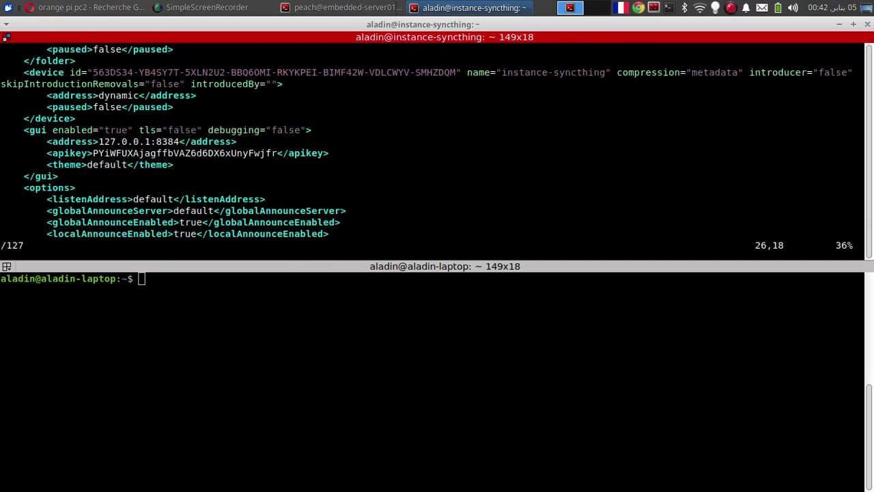
pyautogui.press('Right')
pyautogui.press('Right')
pyautogui.press('Right')
pyautogui.press('Right')
pyautogui.press('Right')
pyautogui.press('Right')
pyautogui.press('Left')
pyautogui.press('Left')
pyautogui.press('Left')
pyautogui.press('Left')
pyautogui.press('Left')
pyautogui.press('Left')
pyautogui.press('x')
pyautogui.press('x')
pyautogui.press('x')
pyautogui.write('i')
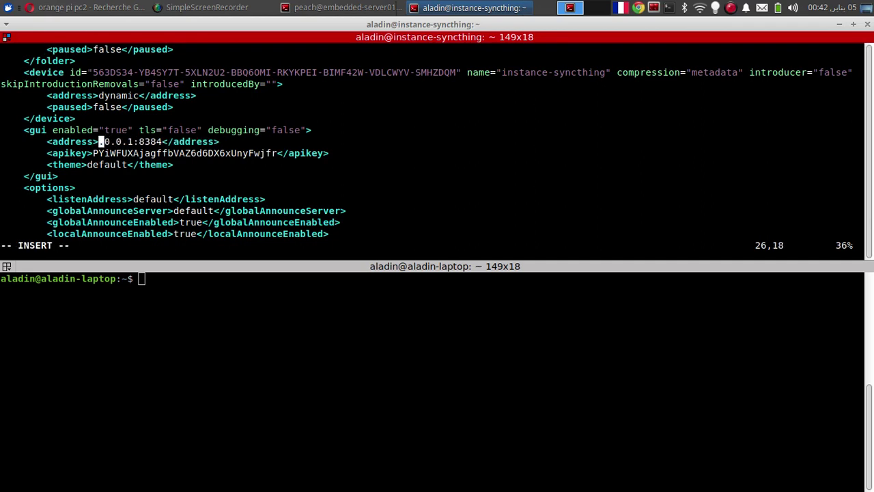
pyautogui.write('0')
pyautogui.press('Escape')
pyautogui.press('Right')
pyautogui.press('Right')
pyautogui.press('Right')
pyautogui.press('Right')
pyautogui.press('Right')
pyautogui.press('Right')
pyautogui.press('Right')
pyautogui.press('Left')
pyautogui.write('r')
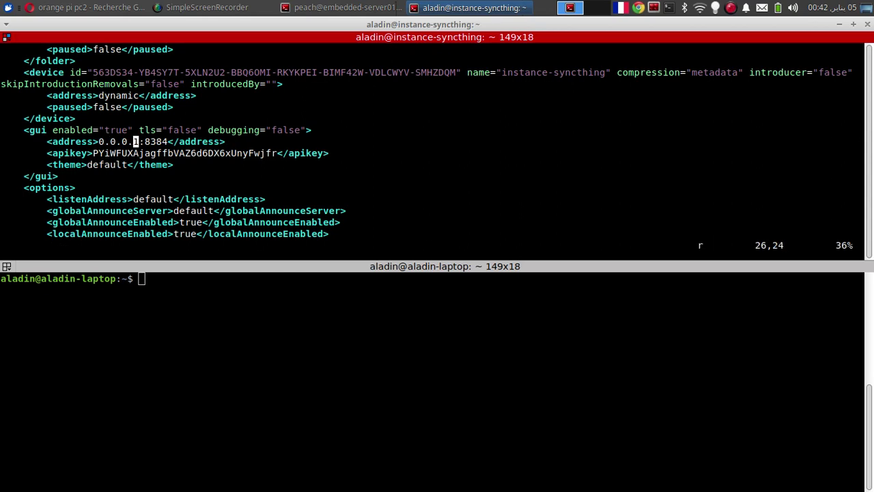
pyautogui.write(':w')
pyautogui.press('Return')
# Step: Enter the instance's IP address with port :8384 in a new browser tab
pyautogui.click(86, 8)
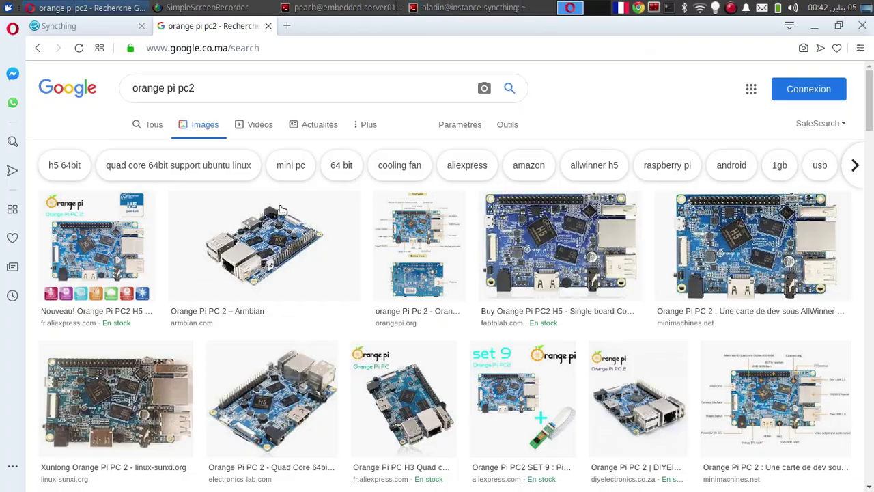
pyautogui.click(287, 26)
pyautogui.write('35.202.24.212')
pyautogui.hotkey('alt', 'Tab')
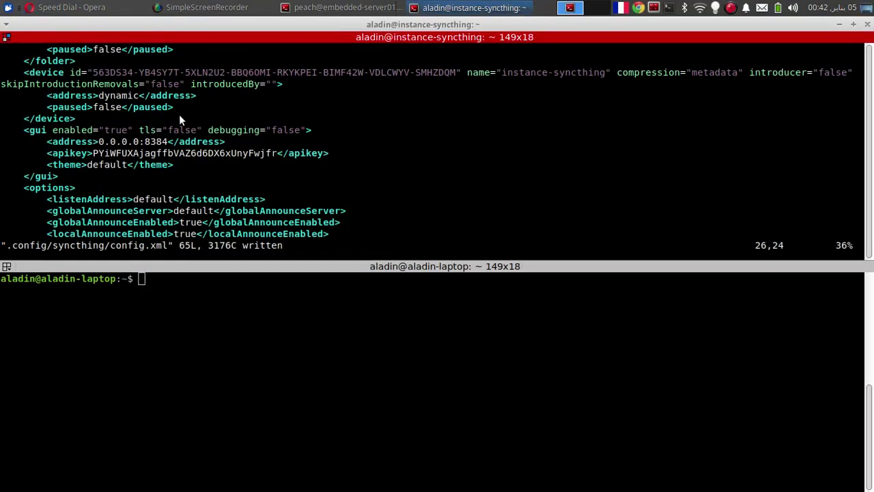
pyautogui.hotkey('alt', 'Tab')
pyautogui.write(':')
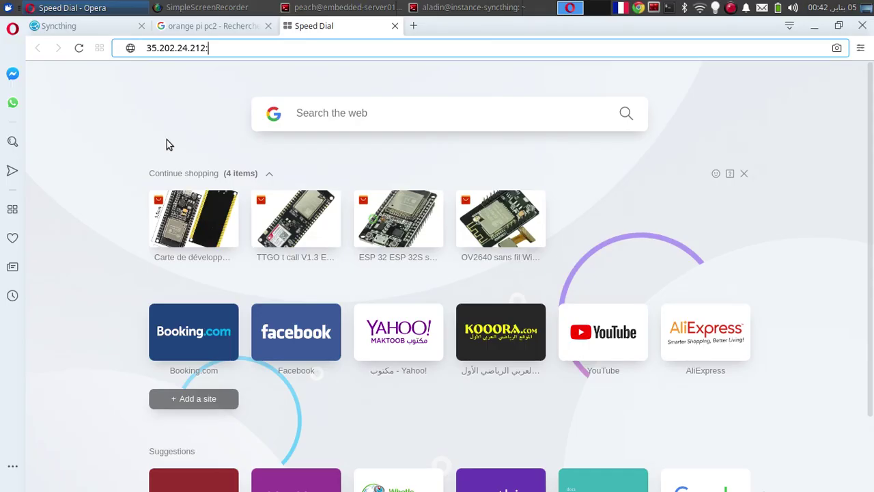
pyautogui.write('8384')
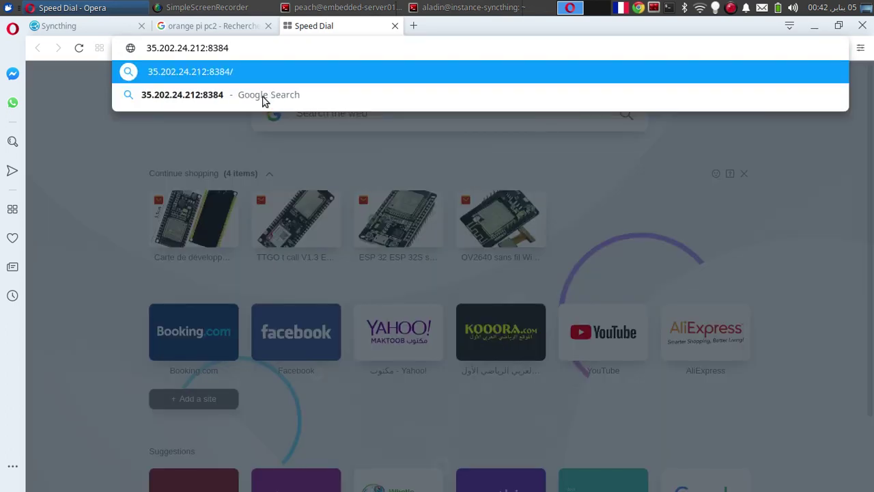
pyautogui.hotkey('alt', 'Tab')
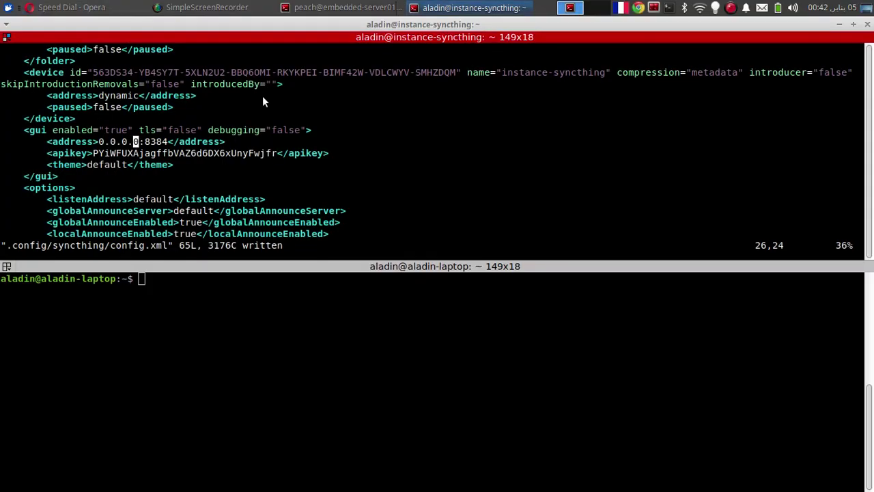
# Step: Quit vi with :wq, rerun syncthing, and load 35.202.24.212:8384 in Opera
pyautogui.write(':wq')
pyautogui.press('Return')
pyautogui.write('syncthing')
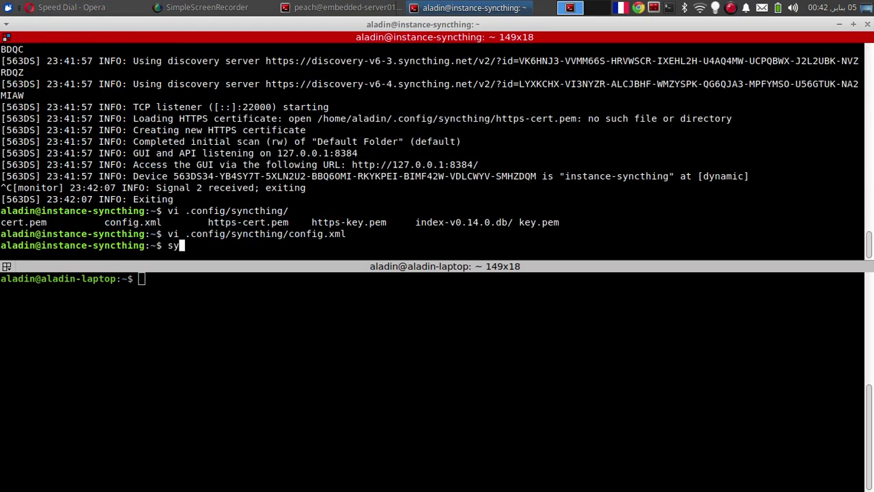
pyautogui.press('Return')
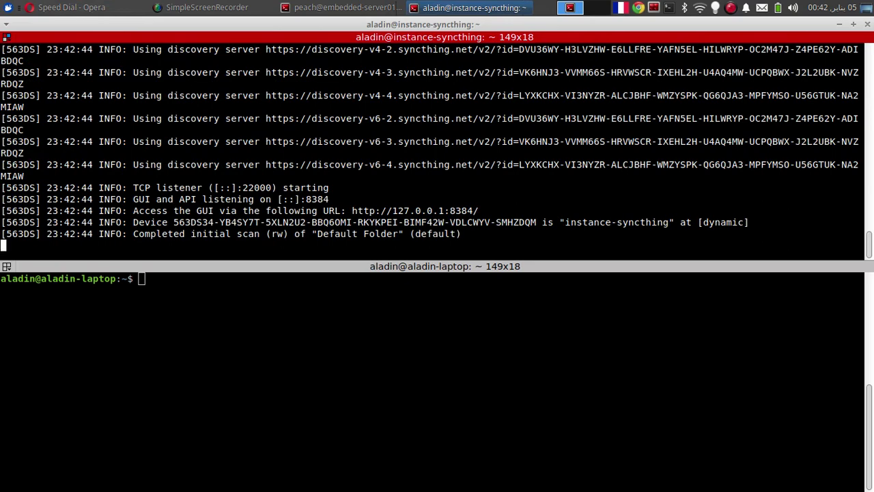
pyautogui.hotkey('alt', 'Tab')
pyautogui.press('Return')
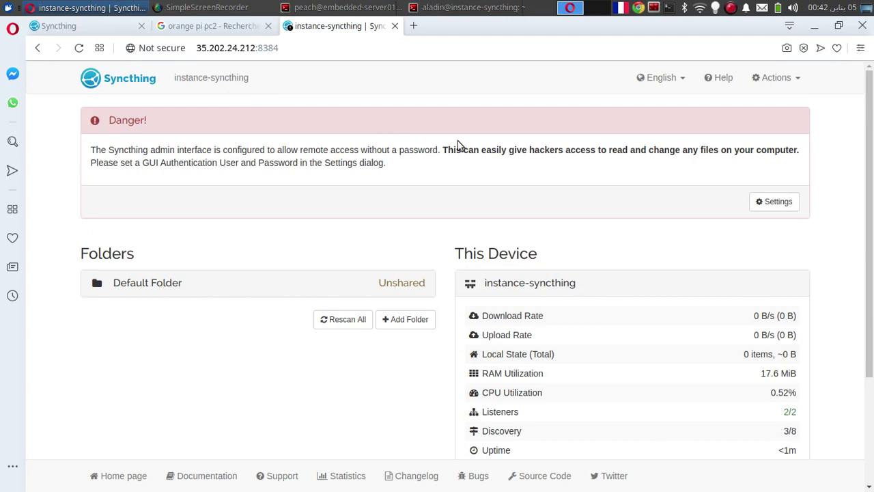
# Step: Set a GUI login user and password, enable Use HTTPS for GUI, and save the settings
pyautogui.click(754, 203)
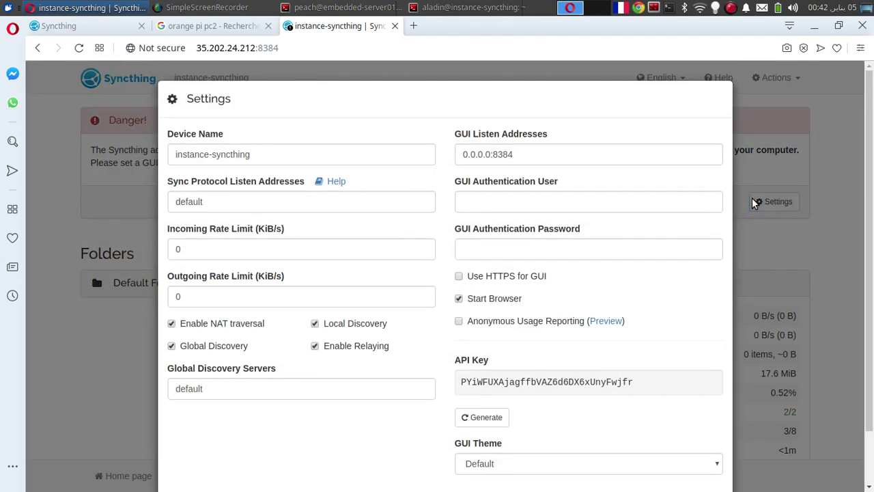
pyautogui.click(496, 197)
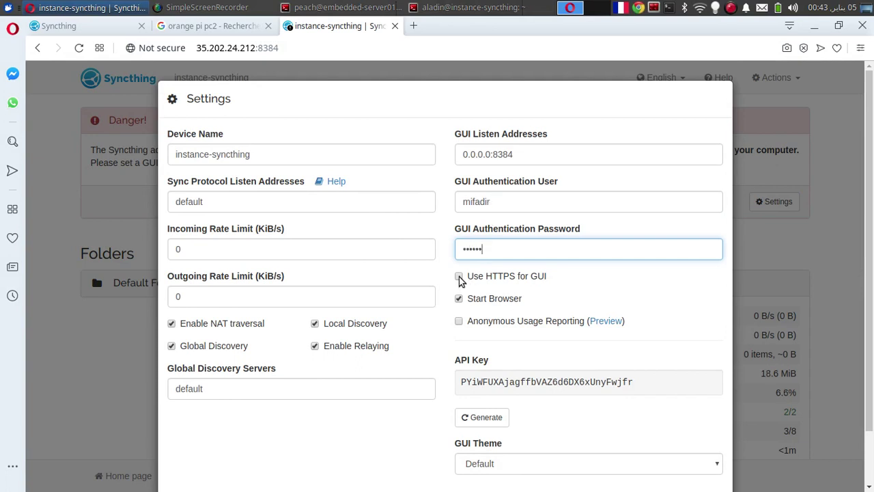
pyautogui.click(482, 277)
pyautogui.scroll(-2, 656, 380)
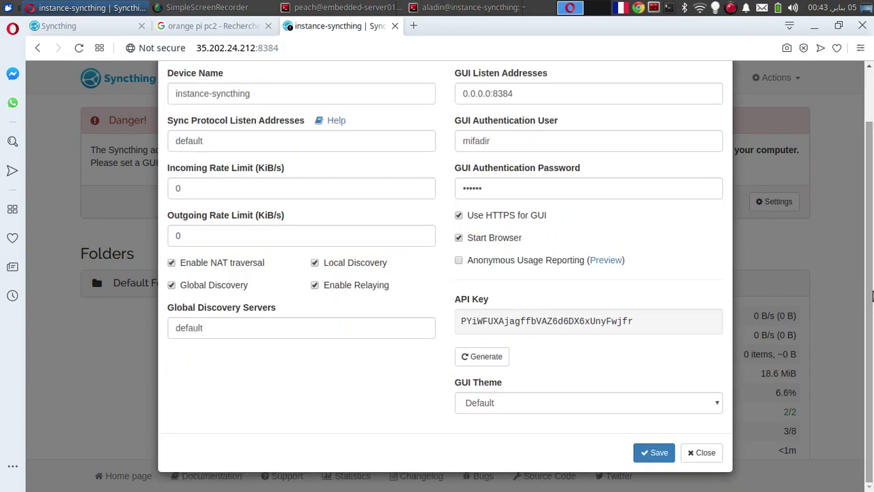
pyautogui.click(654, 453)
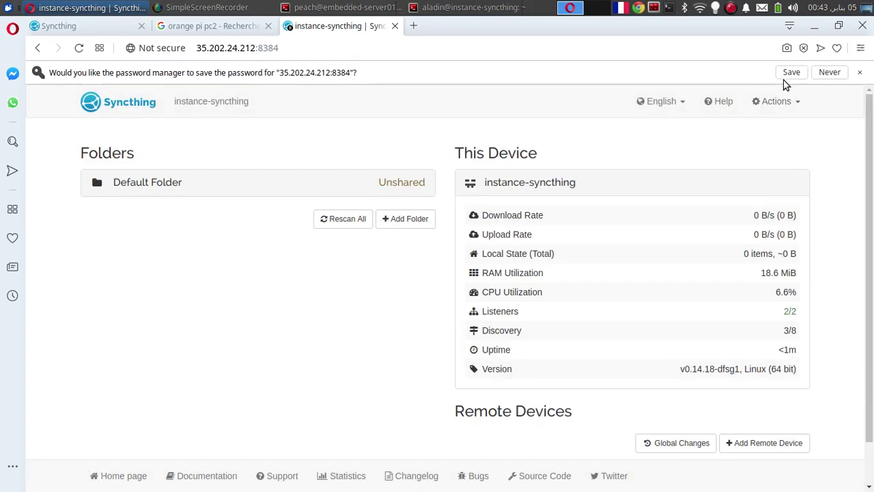
pyautogui.click(789, 73)
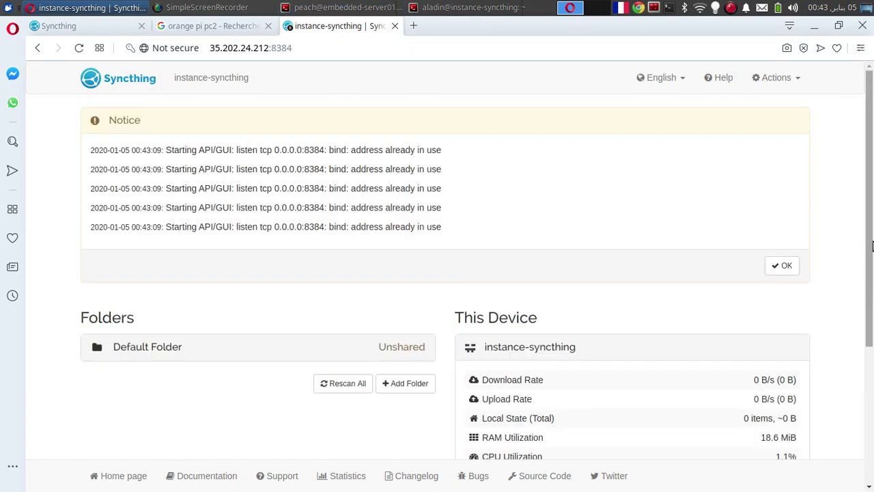
pyautogui.scroll(-2, 871, 246)
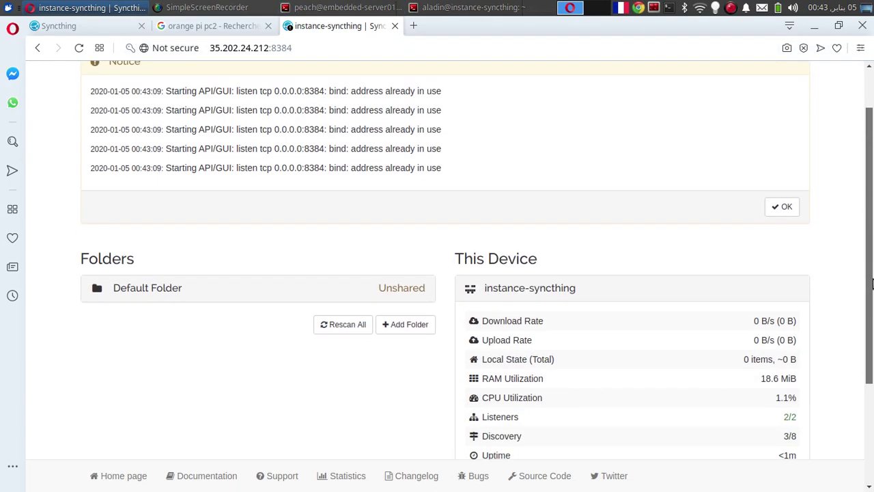
pyautogui.scroll(2, 763, 116)
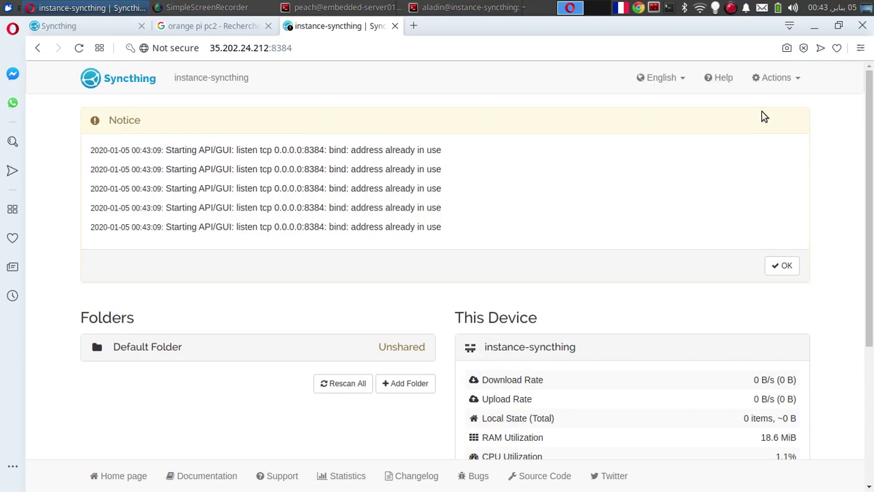
pyautogui.hotkey('alt', 'Tab')
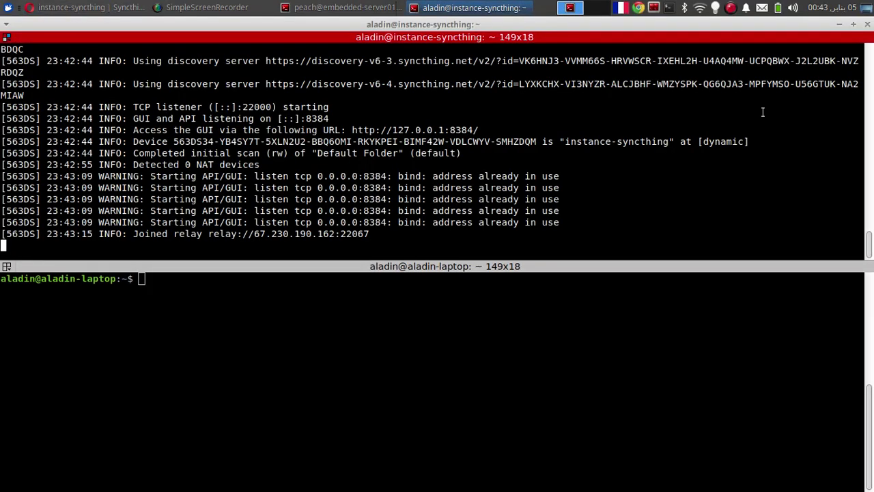
# Step: Stop Syncthing, confirm with pgrep that no process remains, and start syncthing again
pyautogui.hotkey('ctrl', 'c')
pyautogui.write('pgrep synct')
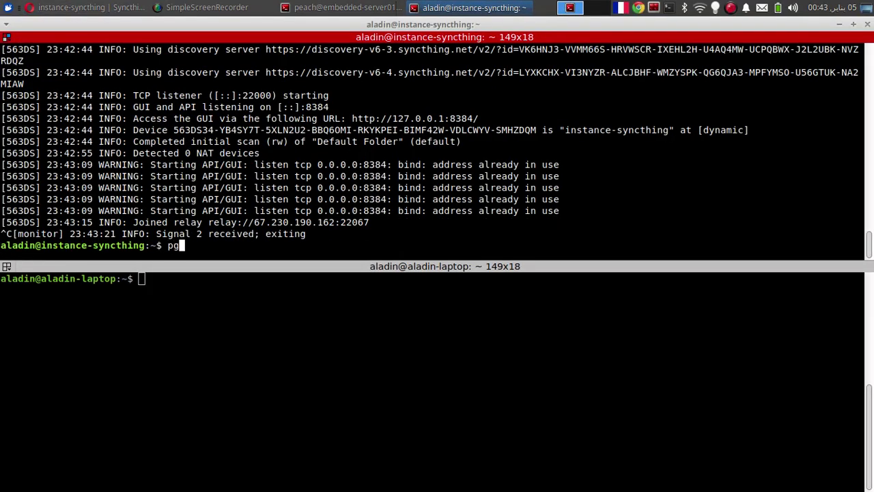
pyautogui.write('hing')
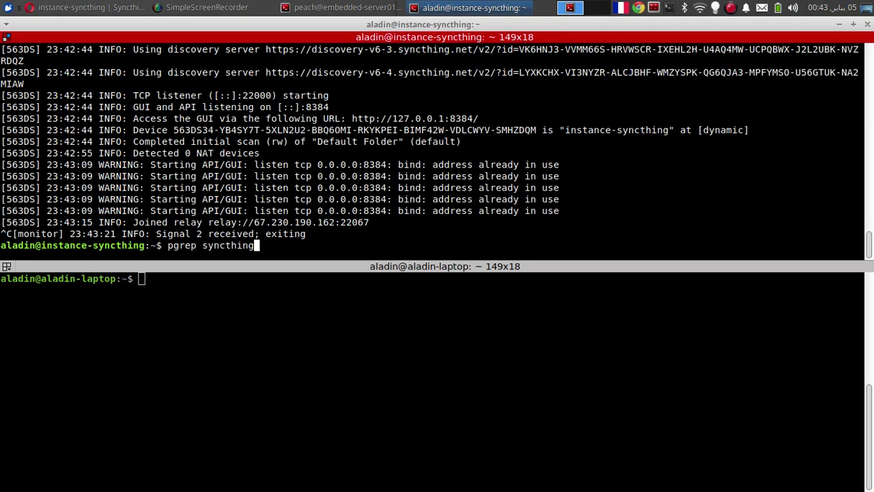
pyautogui.press('Return')
pyautogui.write('sync')
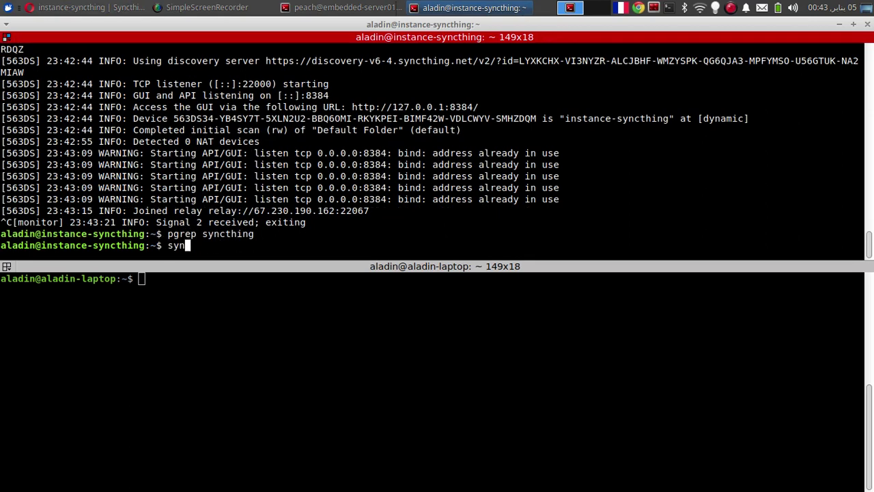
pyautogui.write('thing')
pyautogui.press('Return')
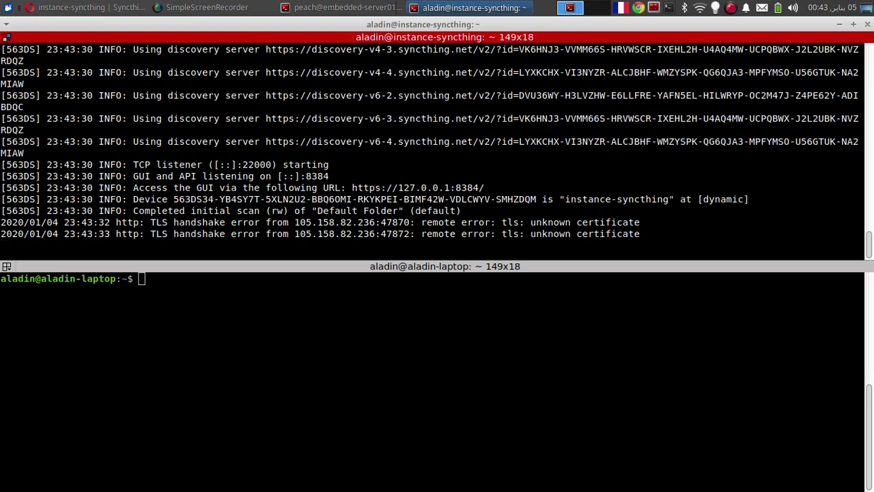
# Step: Reload 35.202.24.212:8384 in Opera and check the log's TLS unknown-certificate errors
pyautogui.hotkey('alt', 'Tab')
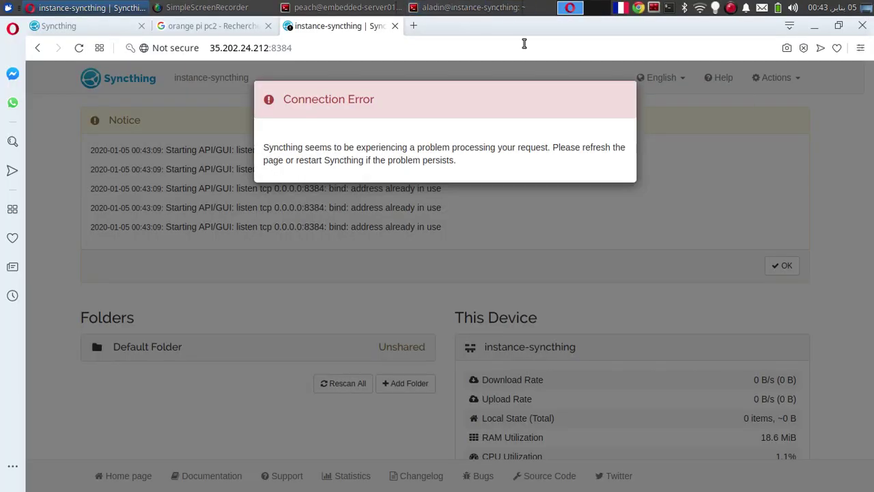
pyautogui.click(320, 48)
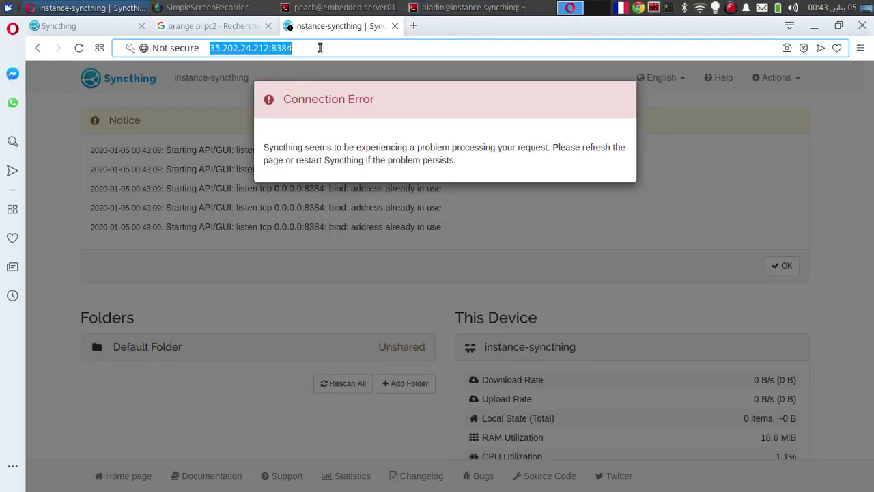
pyautogui.press('Return')
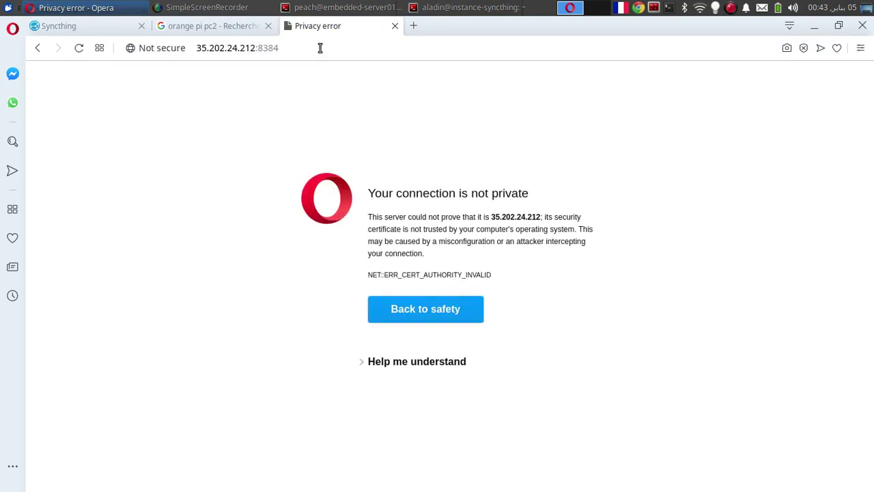
pyautogui.click(320, 48)
pyautogui.press('Return')
pyautogui.hotkey('alt', 'Tab')
pyautogui.hotkey('alt', 'Tab')
pyautogui.click(320, 48)
pyautogui.press('Return')
pyautogui.hotkey('alt', 'Tab')
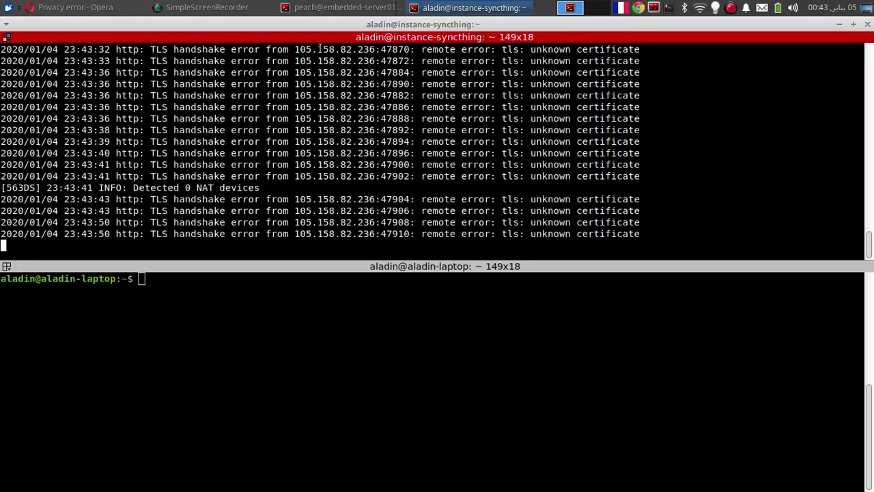
pyautogui.press('Return')
pyautogui.press('Return')
pyautogui.press('Return')
pyautogui.press('Return')
pyautogui.press('Return')
pyautogui.press('Return')
pyautogui.press('Return')
pyautogui.press('Return')
pyautogui.press('Return')
pyautogui.press('Return')
pyautogui.press('Return')
pyautogui.press('Return')
pyautogui.press('Return')
pyautogui.press('Return')
pyautogui.press('Return')
pyautogui.press('Return')
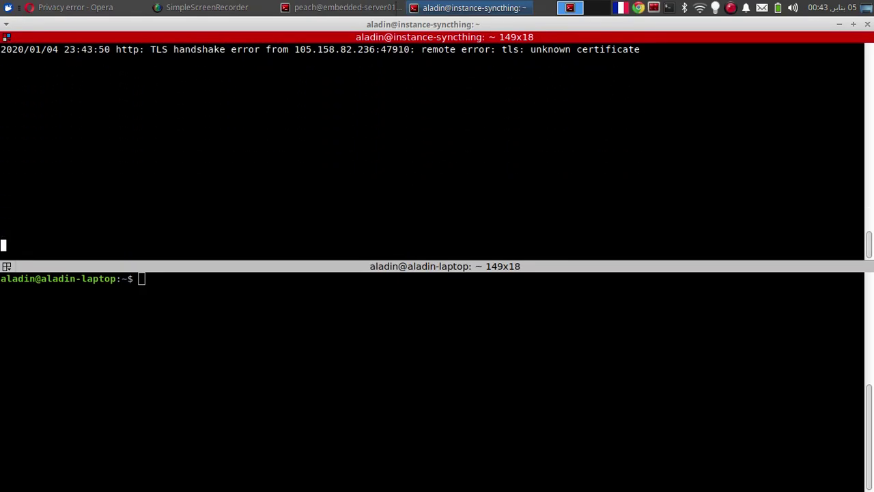
pyautogui.hotkey('alt', 'Tab')
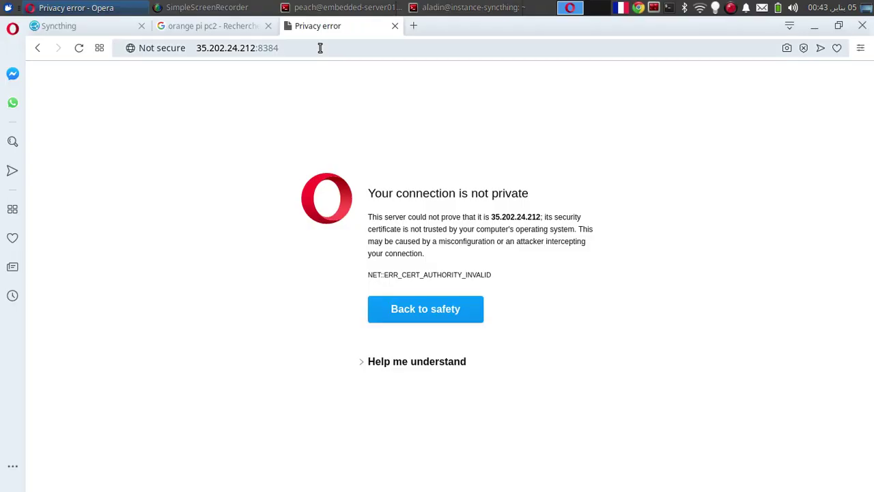
# Step: Reload the instance's GUI and re-enter its 35.202.24.212 address from the warning page
pyautogui.click(320, 48)
pyautogui.press('Return')
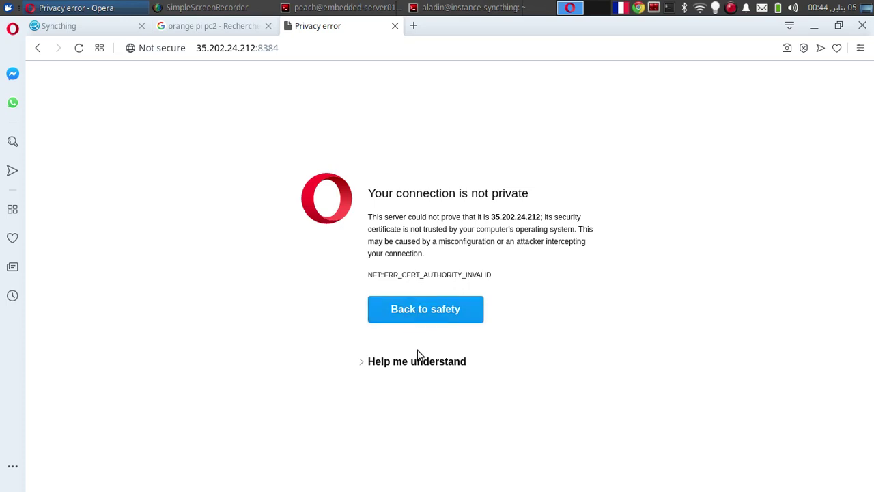
pyautogui.click(431, 309)
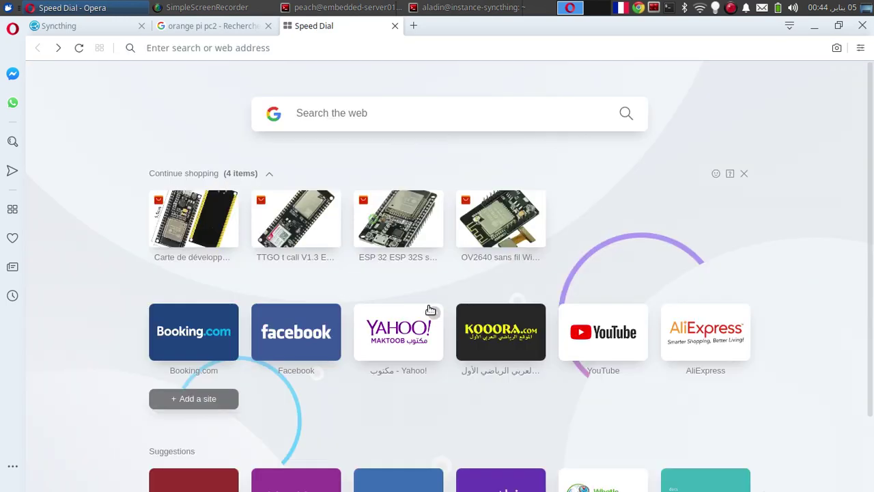
pyautogui.click(202, 49)
pyautogui.write('35.202.24.212:8384')
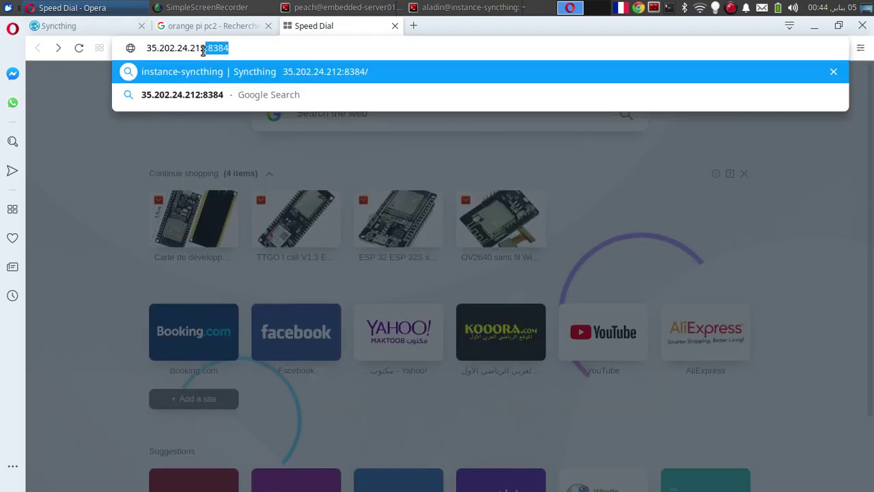
pyautogui.press('Return')
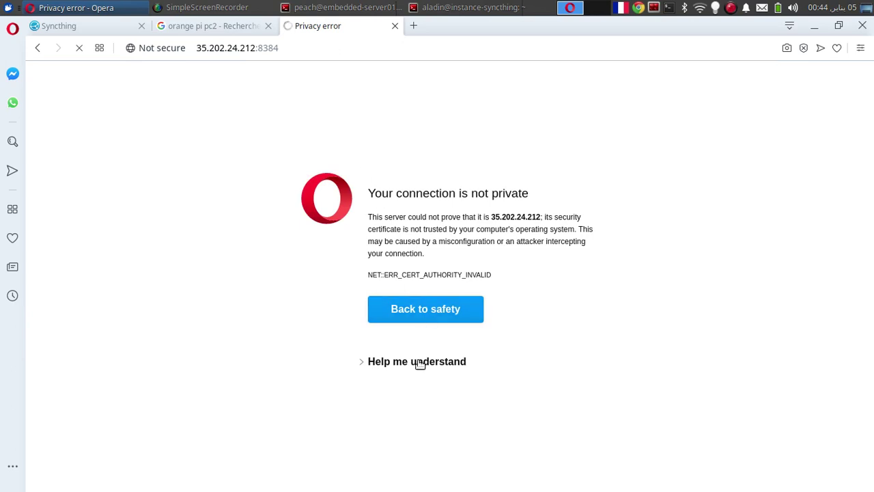
# Step: Proceed past the certificate warning and sign in with the GUI username and password
pyautogui.click(415, 364)
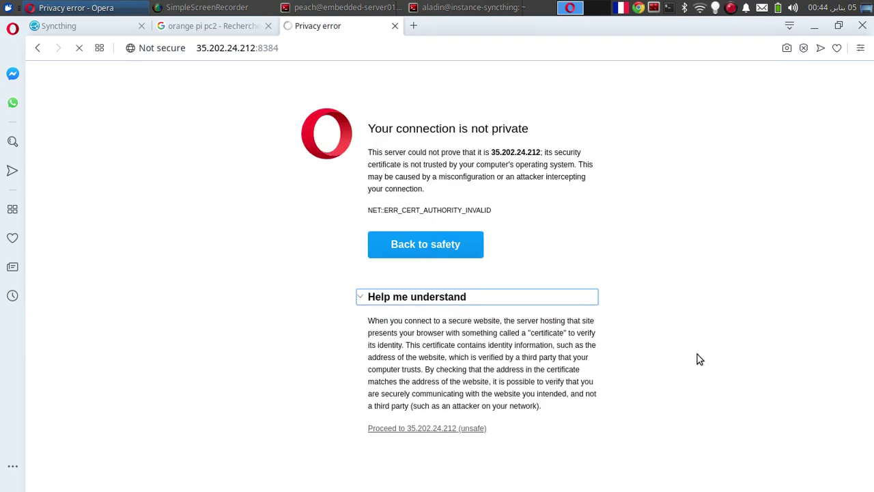
pyautogui.click(429, 425)
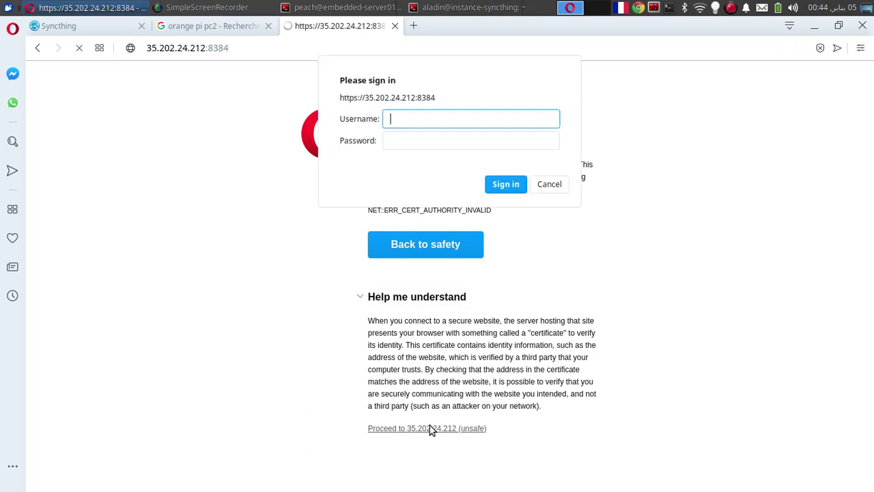
pyautogui.press('Escape')
pyautogui.write('di')
pyautogui.write('mifadir')
pyautogui.press('Tab')
pyautogui.write('*')
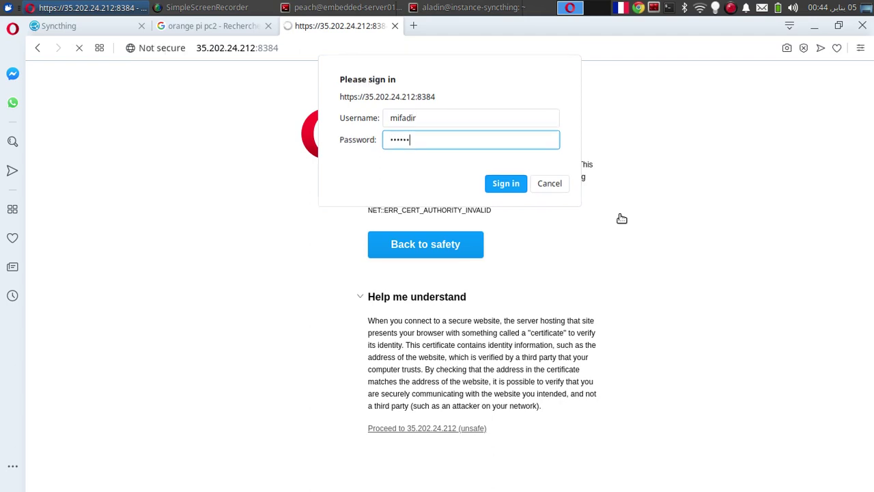
pyautogui.press('Return')
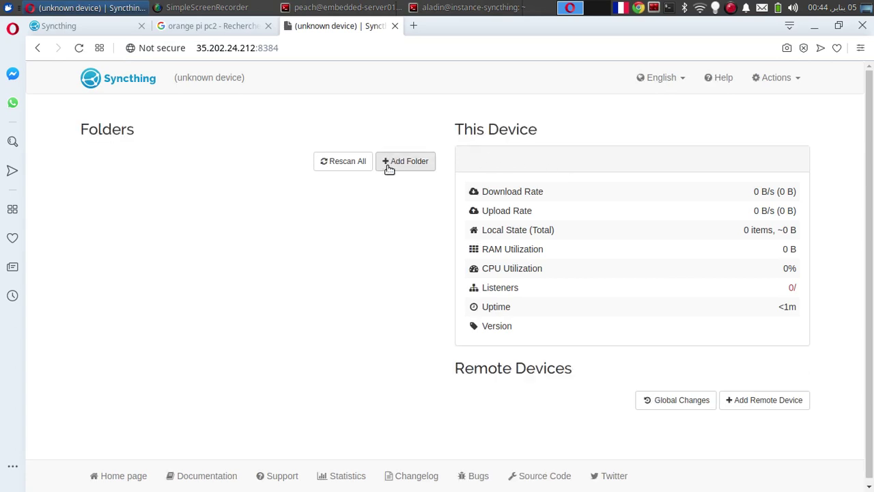
pyautogui.click(355, 5)
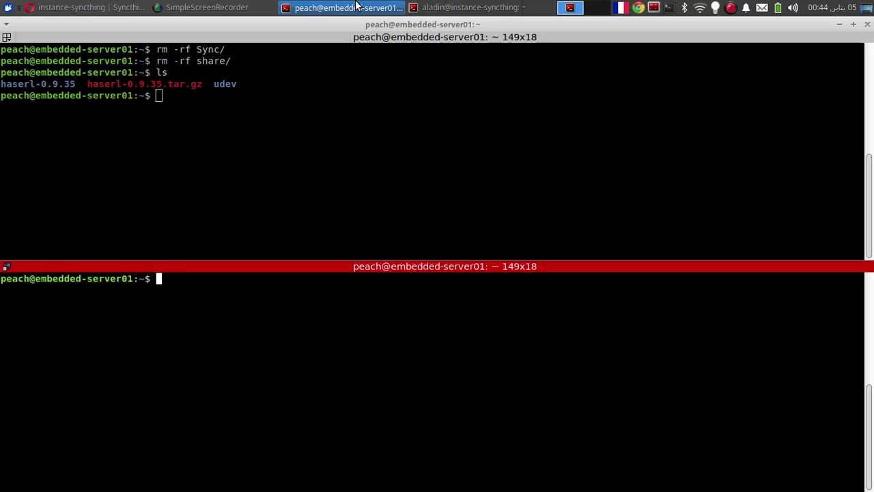
# Step: Clear the top pane, then start and stop Syncthing once on embedded-server01
pyautogui.click(222, 153)
pyautogui.write('clear')
pyautogui.press('Return')
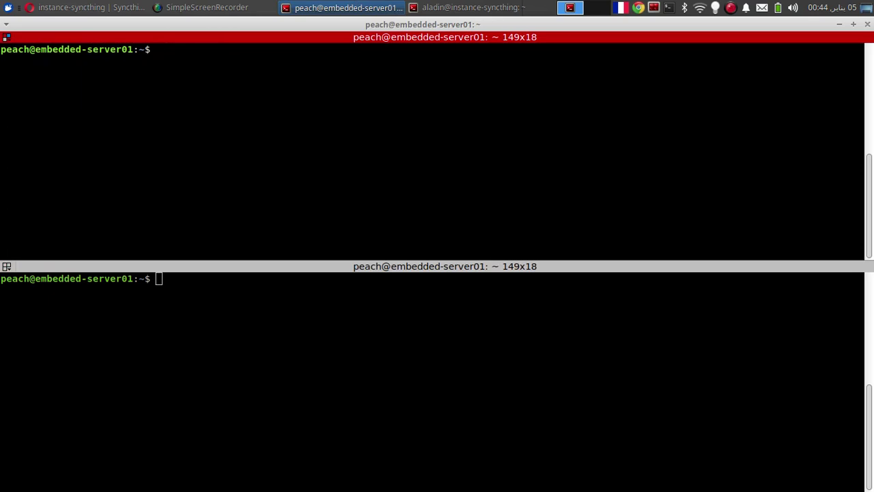
pyautogui.write('rm -')
pyautogui.hotkey('ctrl', 'c')
pyautogui.write('cd .con')
pyautogui.press('Tab')
pyautogui.write('fo')
pyautogui.press('BackSpace')
pyautogui.press('BackSpace')
pyautogui.write('sy^C')
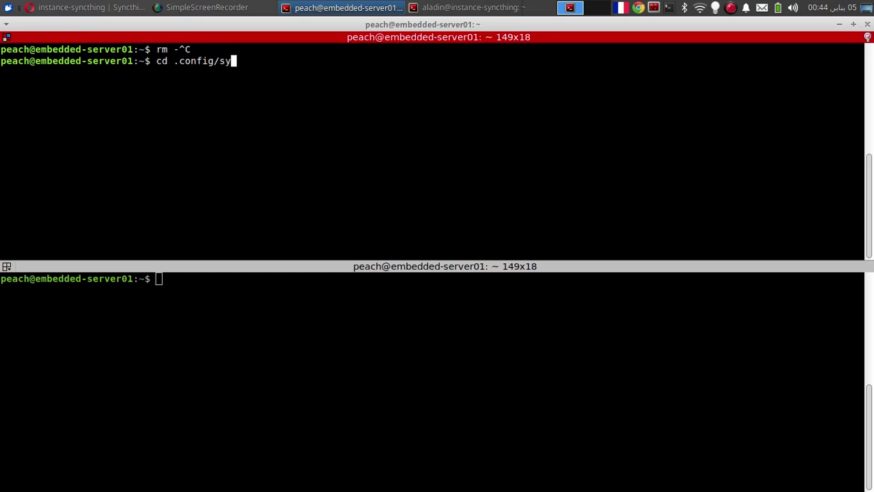
pyautogui.hotkey('ctrl', 'c')
pyautogui.write('syncthing')
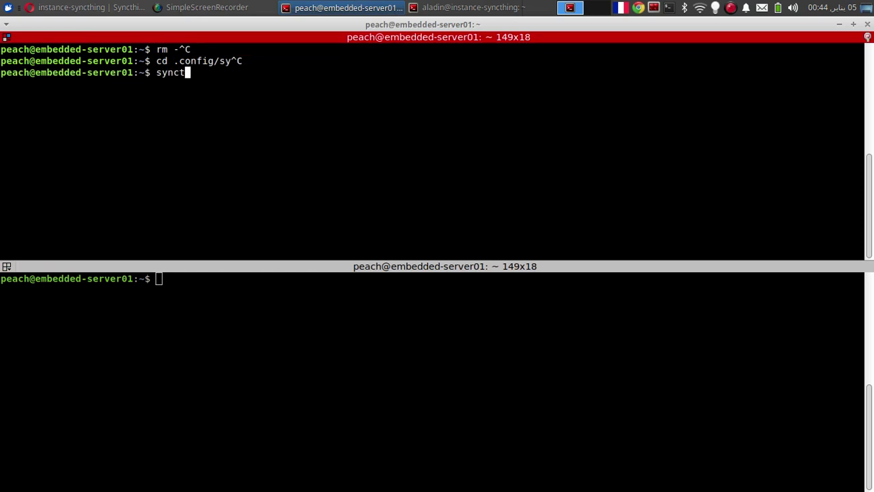
pyautogui.press('Return')
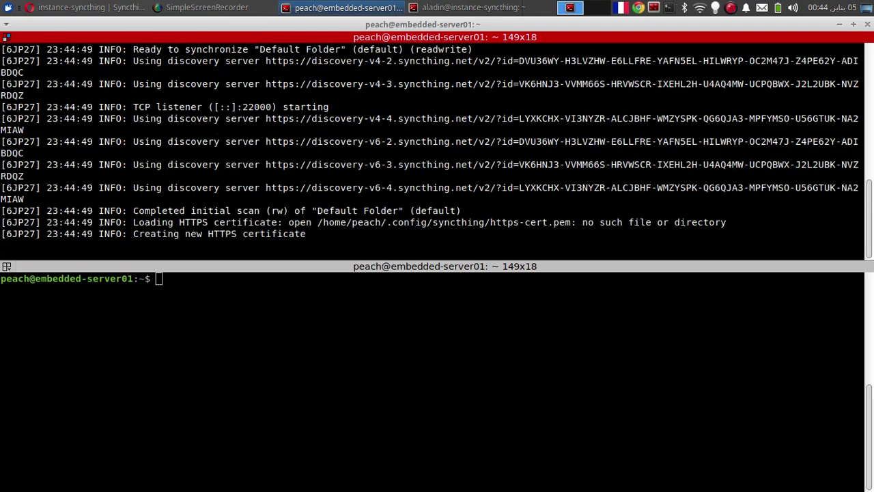
pyautogui.hotkey('ctrl', 'c')
# Step: Change into ~/.config/syncthing and open config.xml in vi
pyautogui.write('cd .co')
pyautogui.press('Tab')
pyautogui.press('Return')
pyautogui.write('cd s')
pyautogui.press('Tab')
pyautogui.press('Return')
pyautogui.write('vi co')
pyautogui.press('Tab')
pyautogui.press('Return')
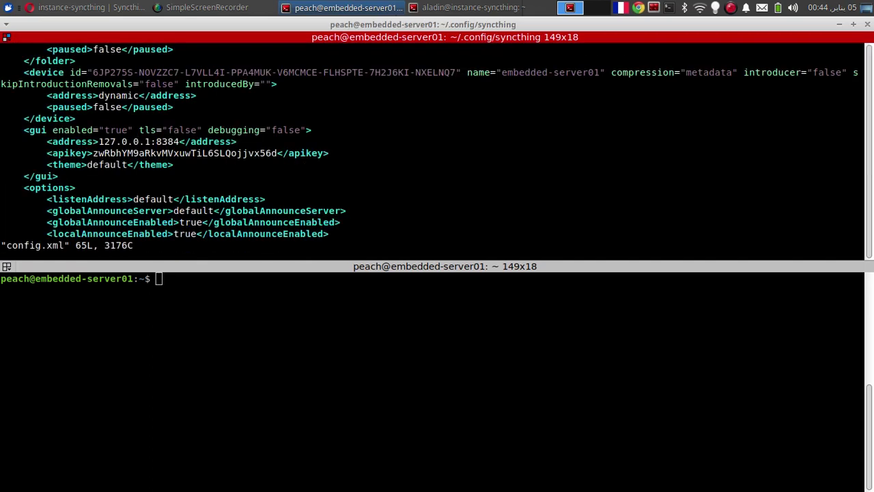
# Step: Change the GUI address to 0.0.0.0:8384, save with :wq, and relaunch syncthing
pyautogui.press('Left')
pyautogui.press('Left')
pyautogui.press('Left')
pyautogui.press('Left')
pyautogui.press('Left')
pyautogui.press('Left')
pyautogui.press('x')
pyautogui.press('x')
pyautogui.press('x')
pyautogui.press('x')
pyautogui.press('x')
pyautogui.press('x')
pyautogui.press('x')
pyautogui.press('x')
pyautogui.press('x')
pyautogui.write('i')
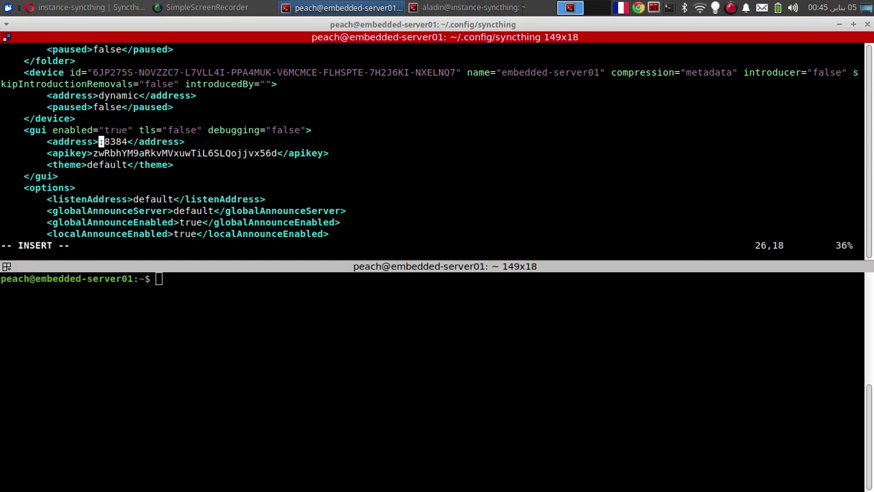
pyautogui.write('0.0.0.0')
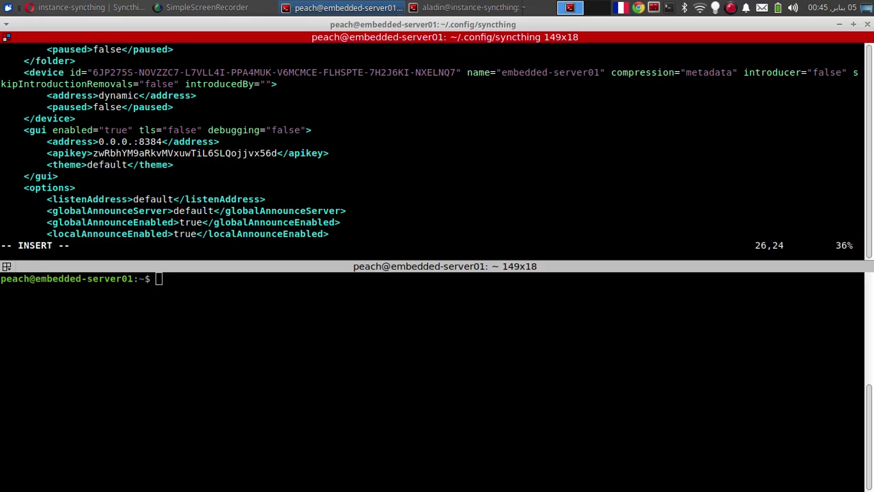
pyautogui.press('Escape')
pyautogui.write(':wq')
pyautogui.press('Return')
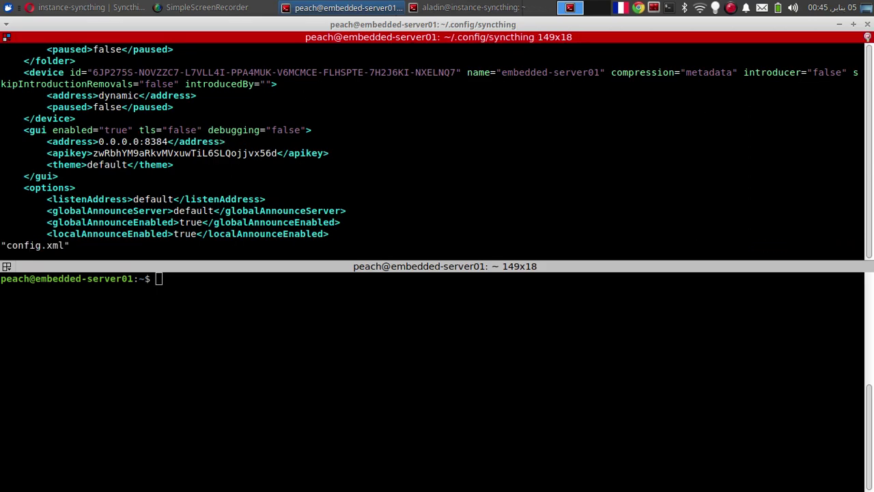
pyautogui.write('syncthing')
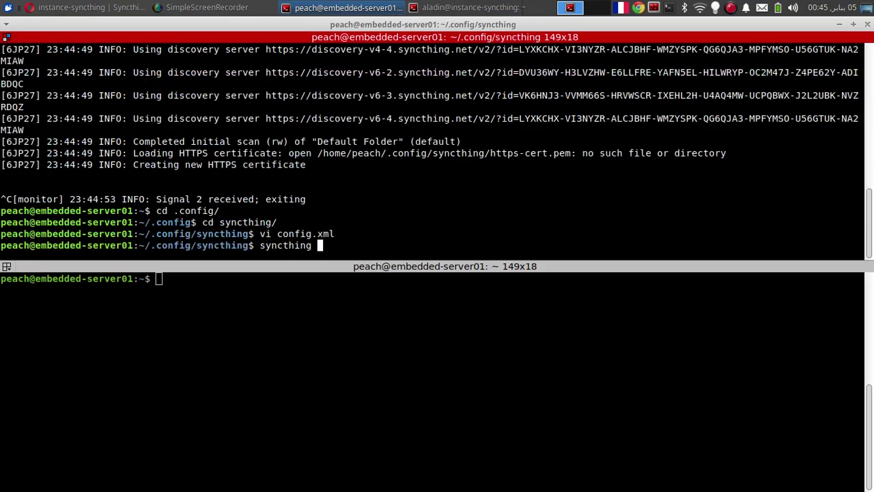
pyautogui.press('Return')
# Step: Open embedded-server01's Syncthing GUI at 192.168.1.104:8384 in a new tab
pyautogui.click(357, 7)
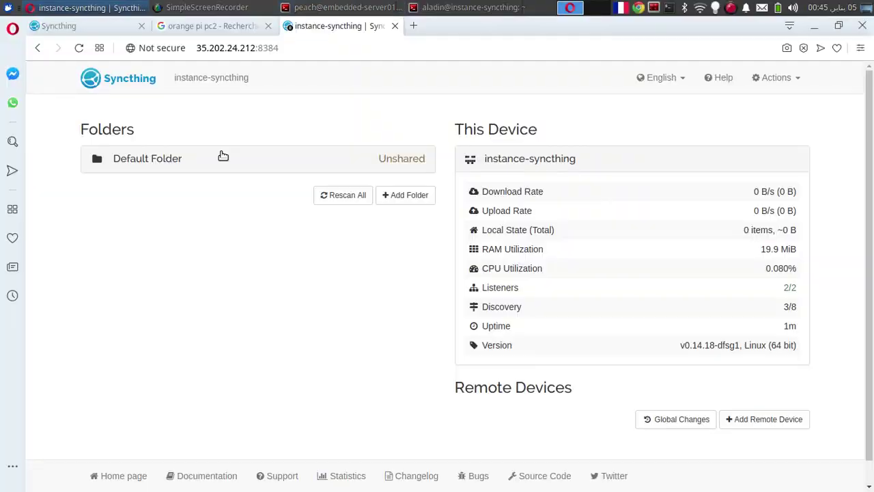
pyautogui.click(413, 29)
pyautogui.write('192.168.')
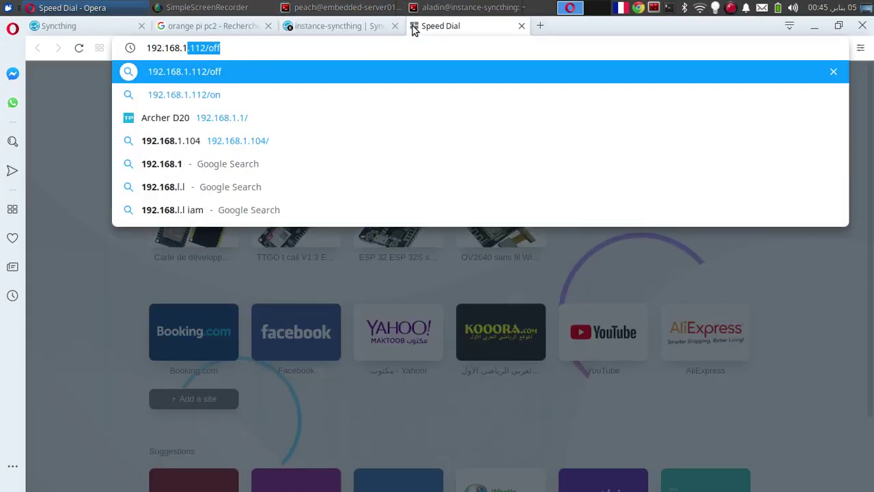
pyautogui.write('1.10')
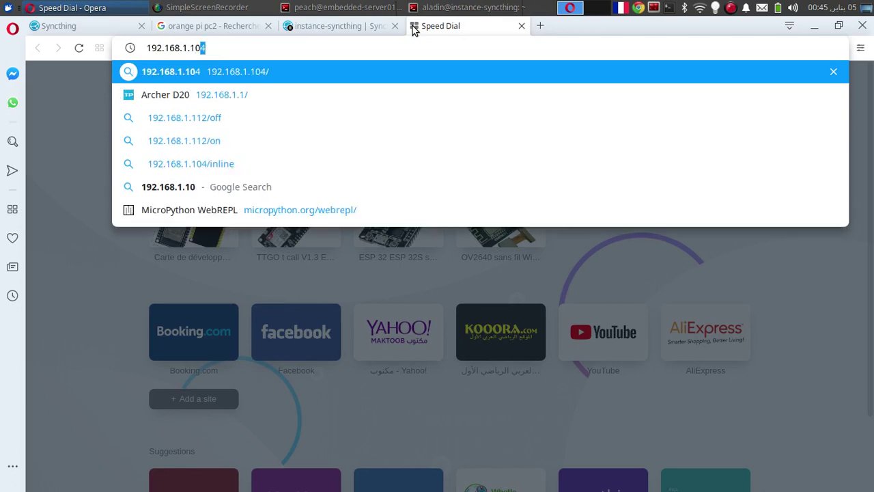
pyautogui.write('4:834')
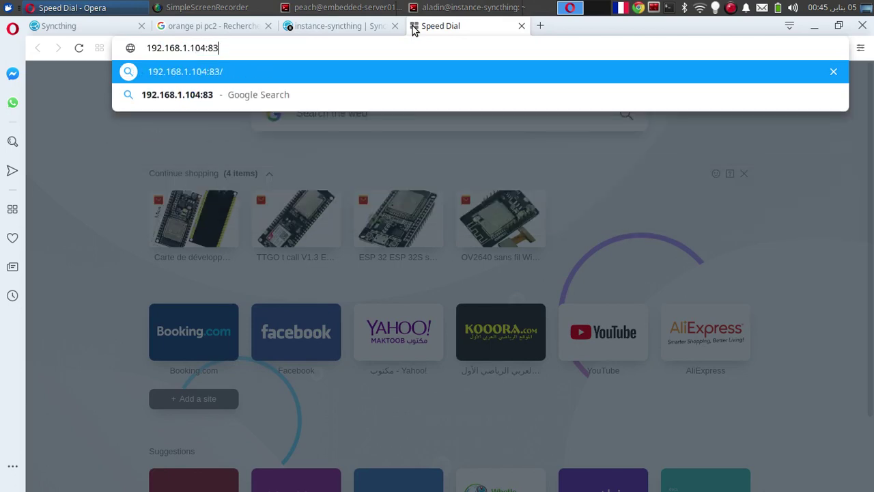
pyautogui.press('BackSpace')
pyautogui.write('84')
pyautogui.press('Return')
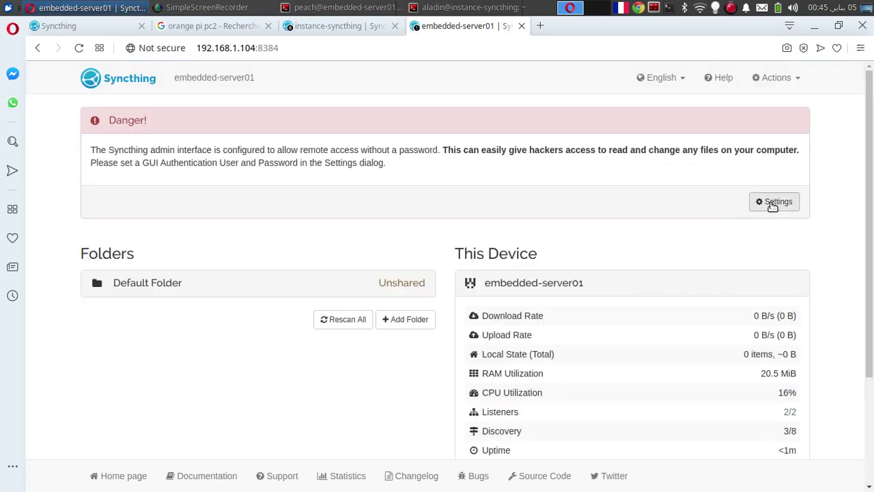
# Step: Save a GUI login user and password in Settings and let the browser store it
pyautogui.click(772, 204)
pyautogui.click(495, 199)
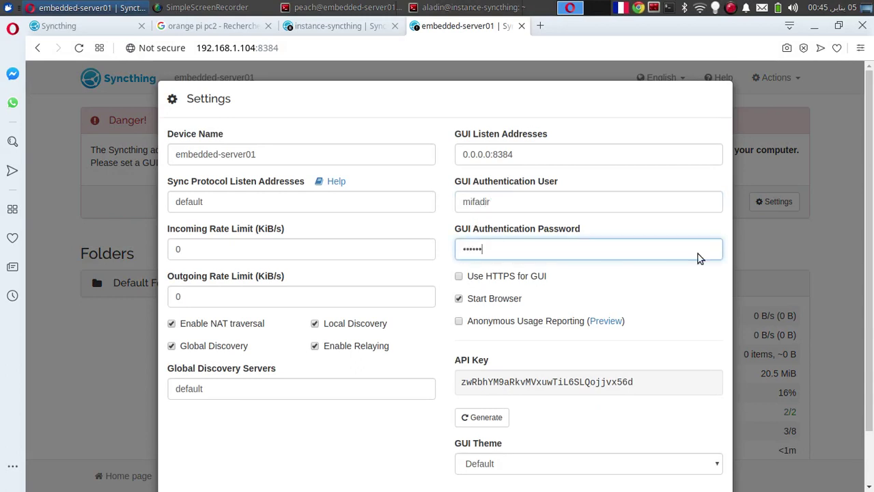
pyautogui.scroll(-1, 873, 321)
pyautogui.scroll(-3, 873, 321)
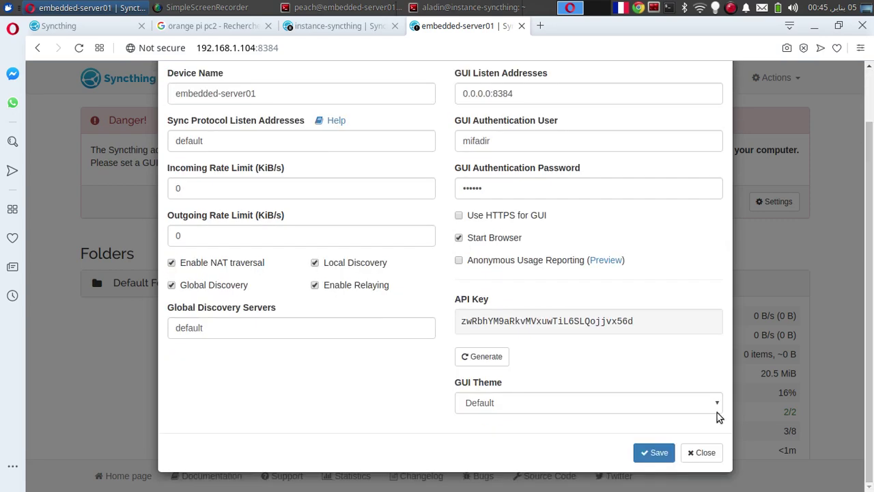
pyautogui.click(654, 453)
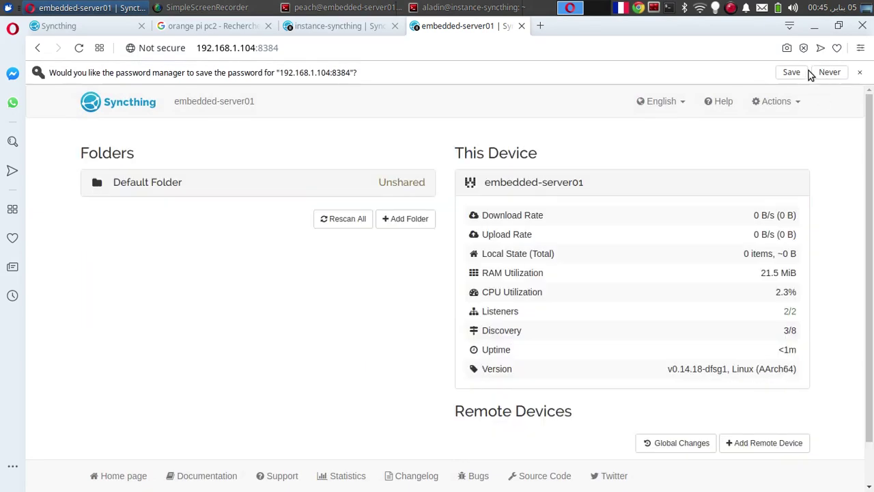
pyautogui.click(791, 72)
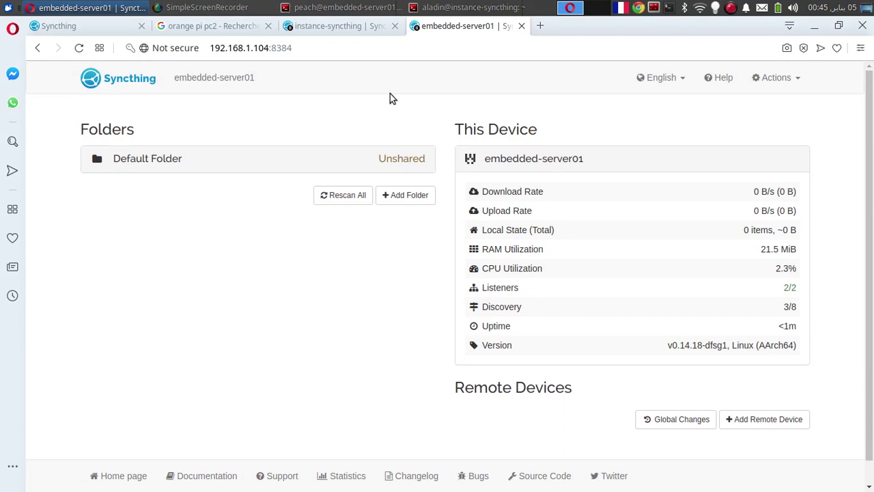
pyautogui.click(368, 27)
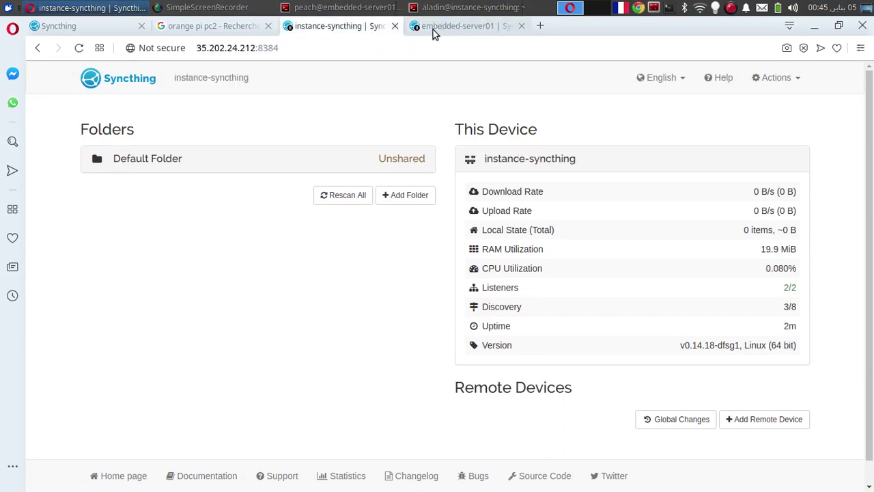
# Step: Show the instance-syncthing device ID via Actions > Show ID and copy the full ID
pyautogui.click(433, 30)
pyautogui.click(355, 30)
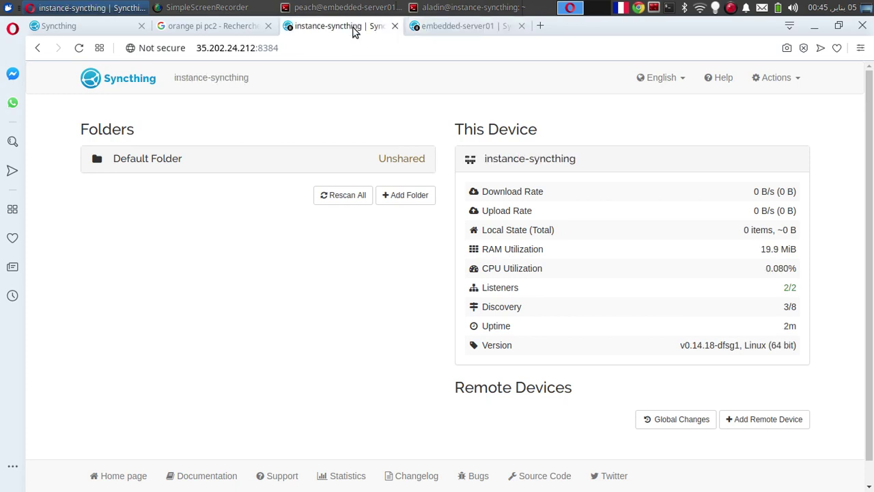
pyautogui.click(464, 30)
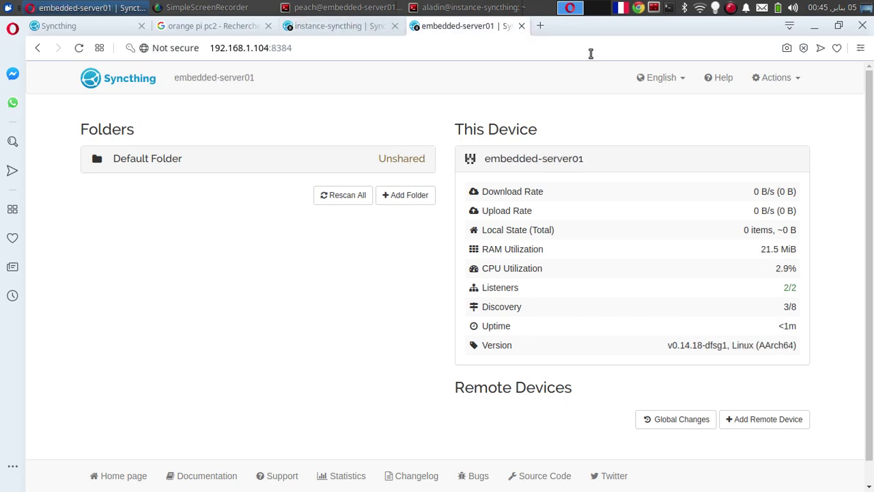
pyautogui.click(317, 27)
pyautogui.click(796, 80)
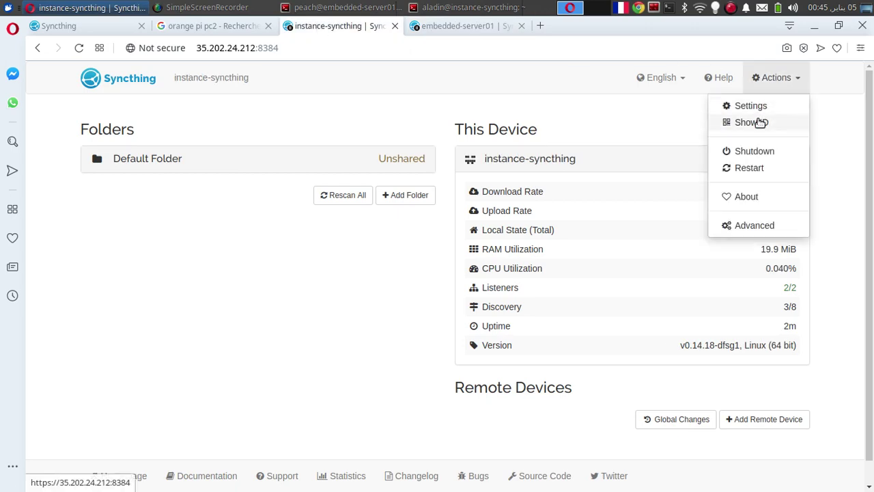
pyautogui.click(759, 122)
pyautogui.tripleClick(405, 154)
pyautogui.rightClick(405, 156)
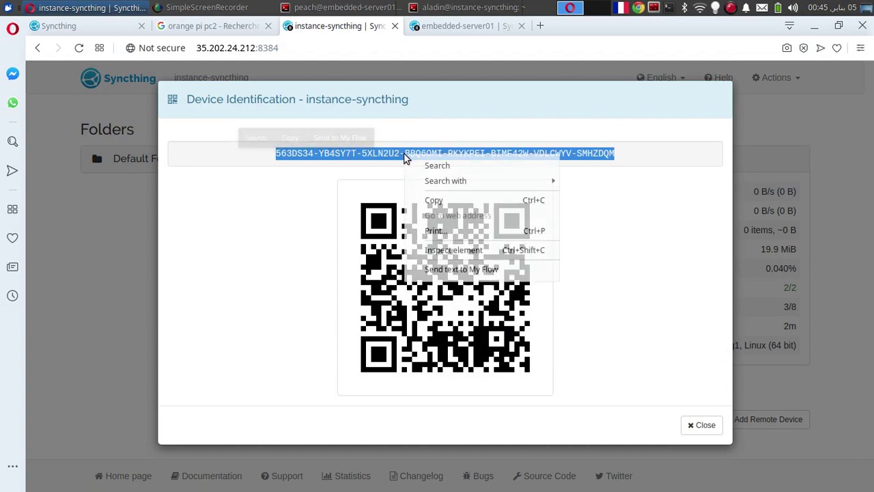
pyautogui.click(433, 201)
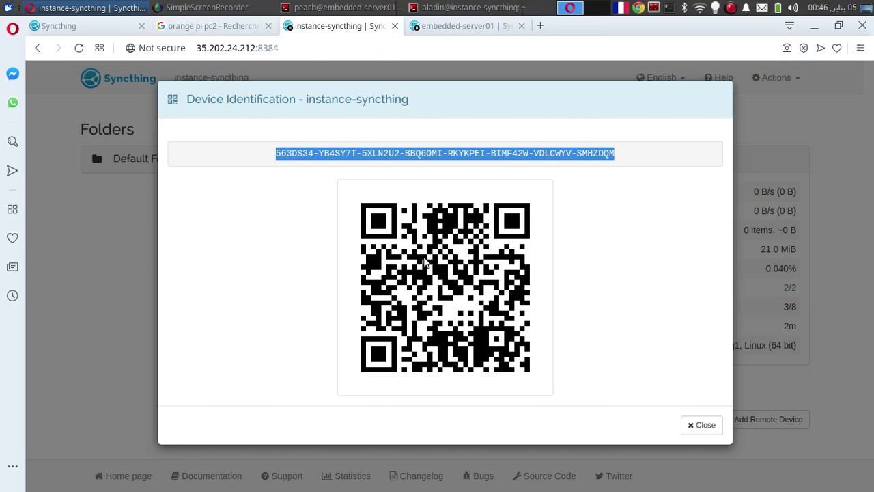
# Step: Search 'android syncthing' in a new tab and open the Syncthing Google Play page
pyautogui.click(541, 29)
pyautogui.write('android syncthing')
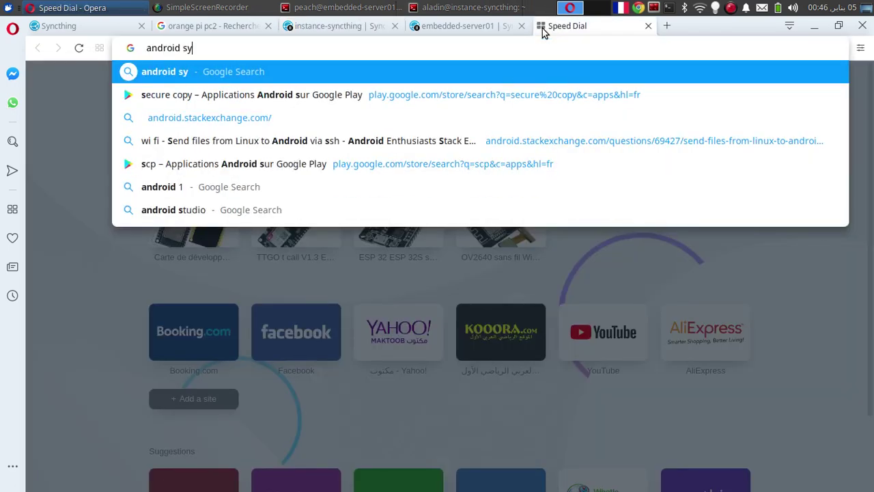
pyautogui.press('Return')
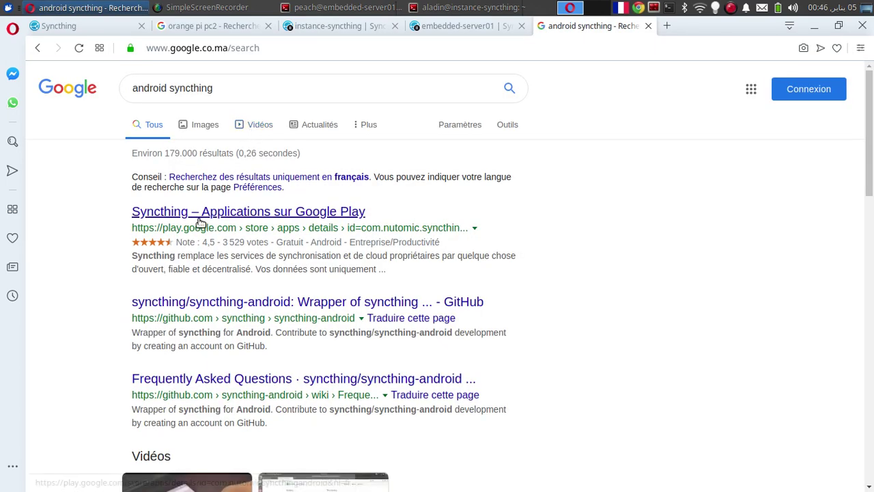
pyautogui.click(203, 220)
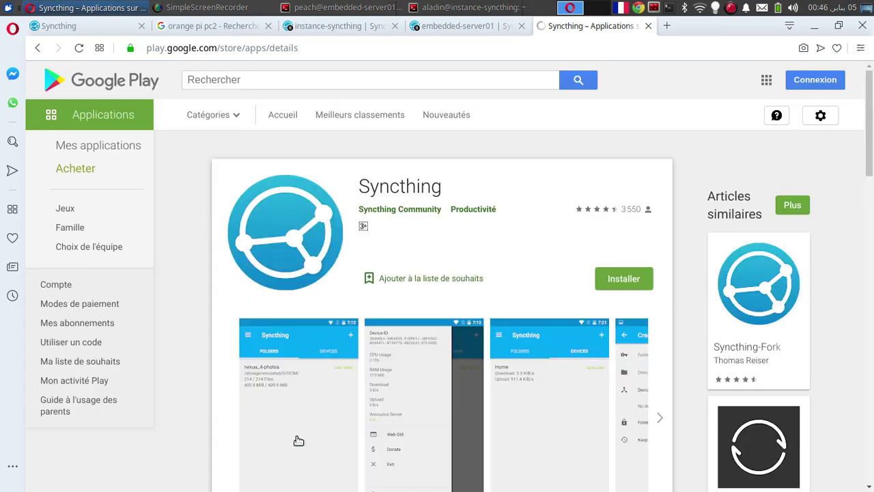
pyautogui.click(472, 25)
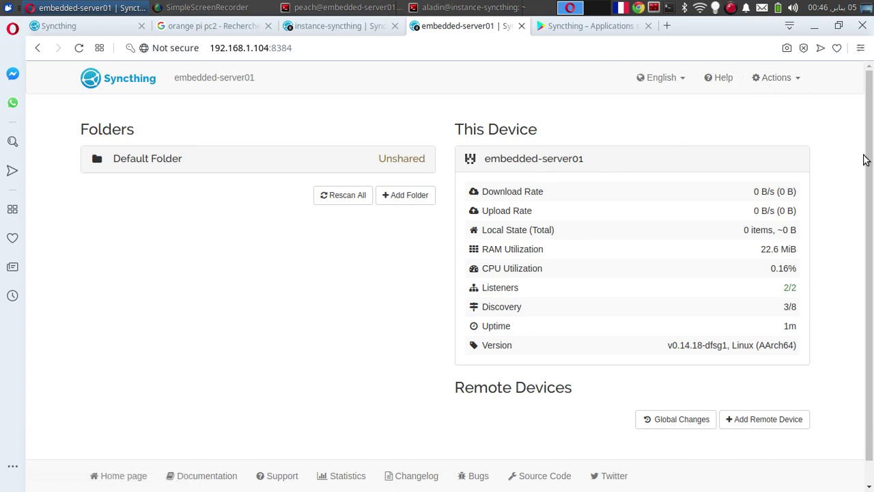
# Step: On embedded-server01, add the cloud instance as a remote device using the pasted device ID
pyautogui.scroll(-1, 872, 173)
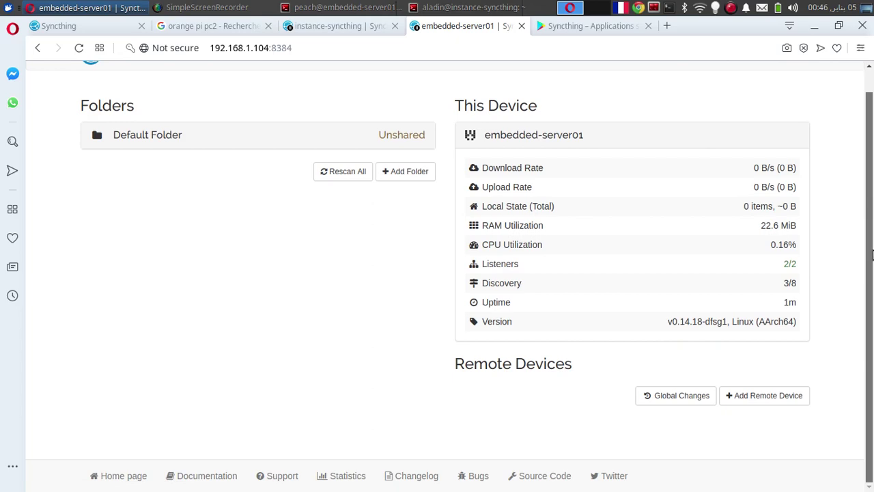
pyautogui.click(782, 397)
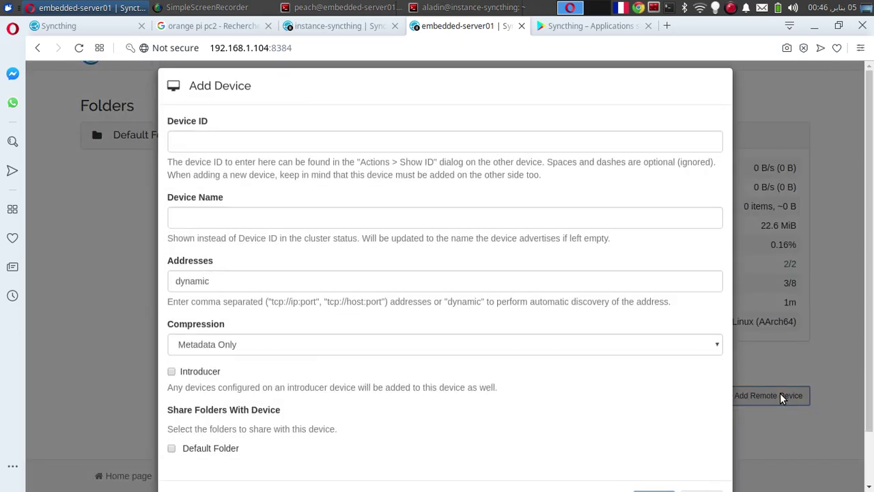
pyautogui.click(355, 164)
pyautogui.hotkey('ctrl', 'v')
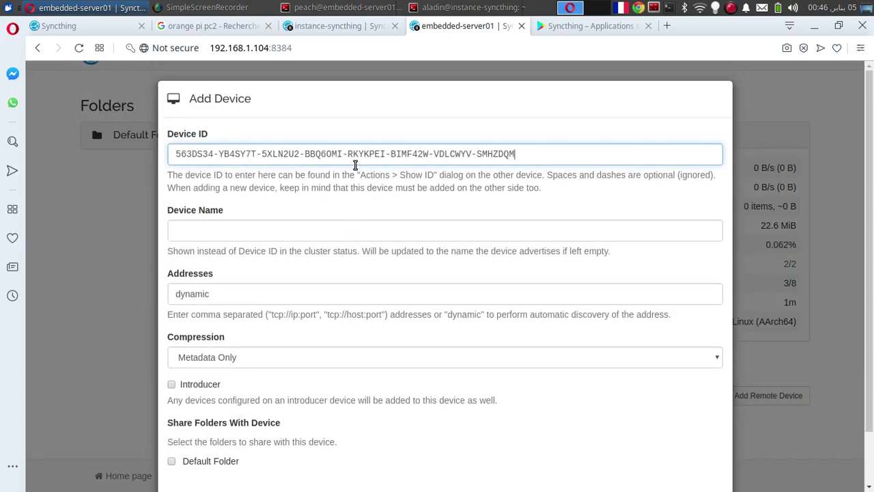
pyautogui.scroll(-2, 872, 143)
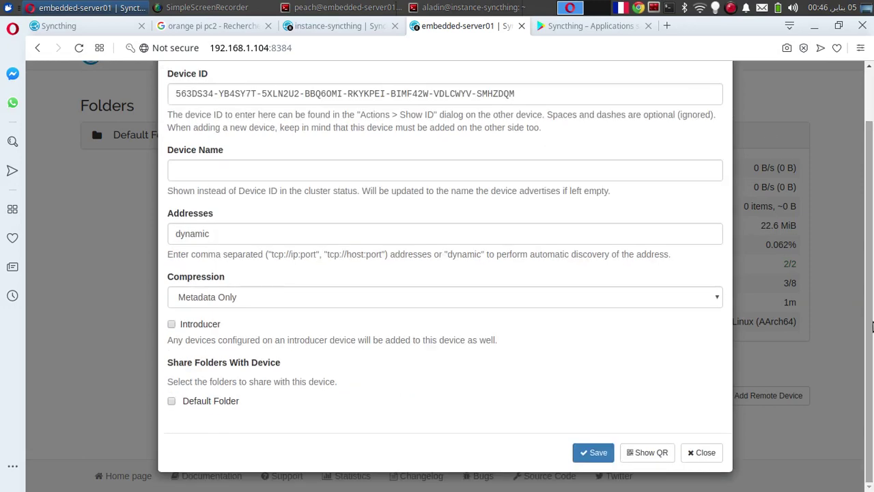
pyautogui.click(604, 454)
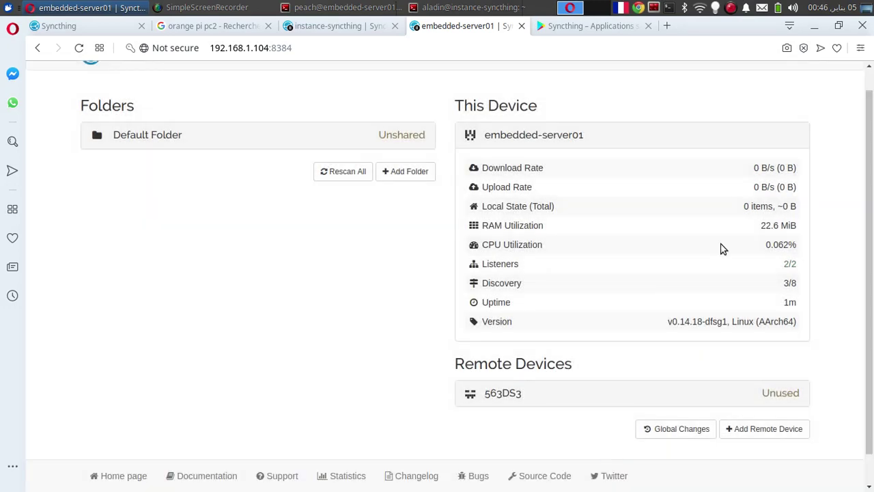
# Step: Close the instance's ID dialog, inspect the new Unused device on embedded-server01, then return to instance-syncthing
pyautogui.click(345, 31)
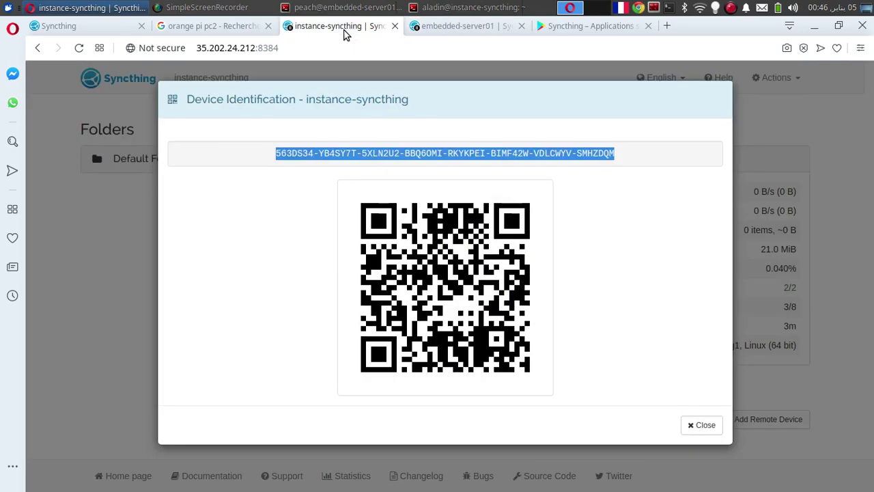
pyautogui.press('Escape')
pyautogui.scroll(-1, 872, 285)
pyautogui.scroll(1, 871, 285)
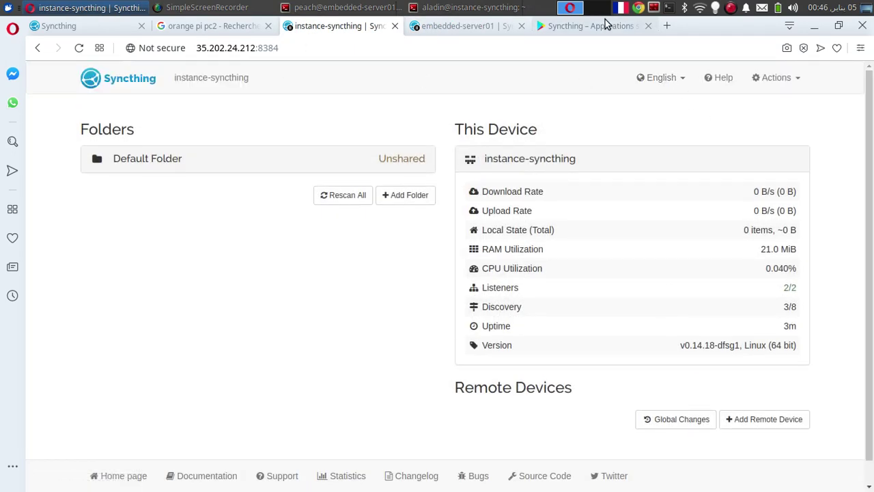
pyautogui.click(458, 29)
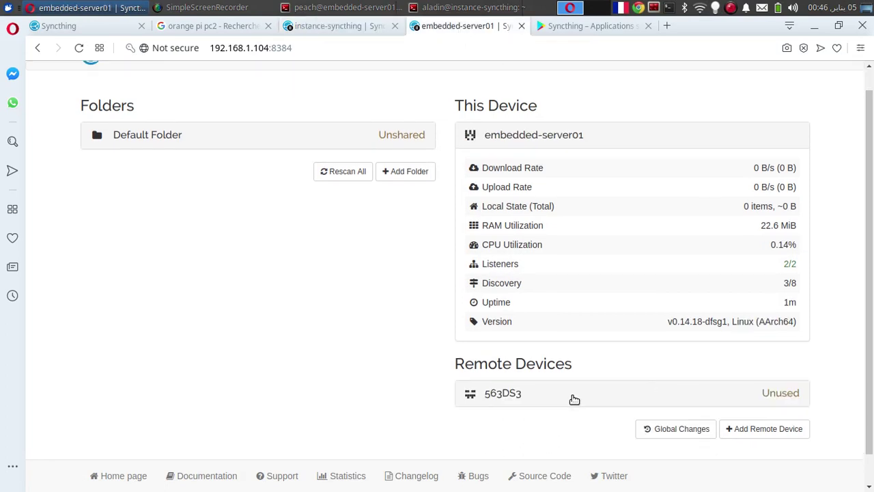
pyautogui.click(512, 395)
pyautogui.scroll(-3, 492, 369)
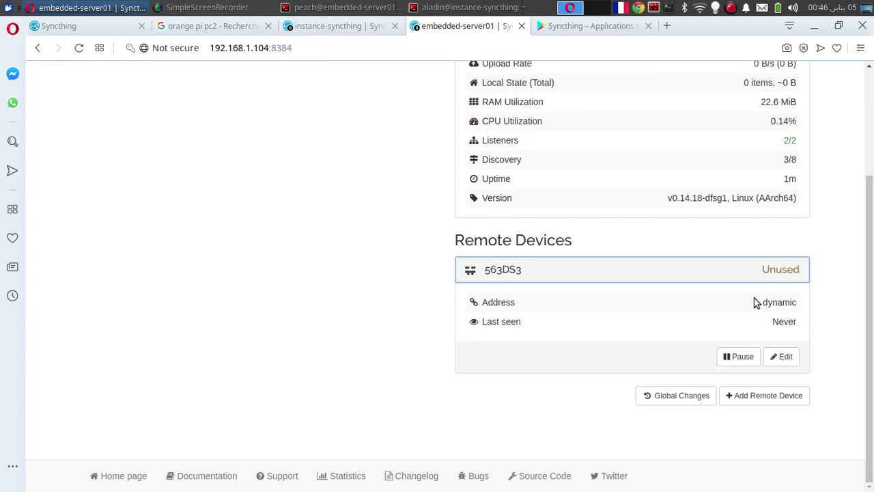
pyautogui.scroll(2, 849, 253)
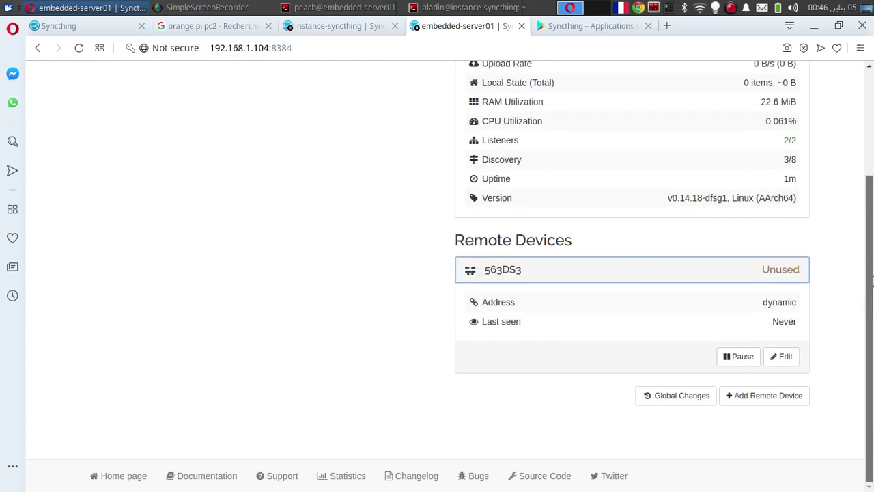
pyautogui.scroll(2, 853, 259)
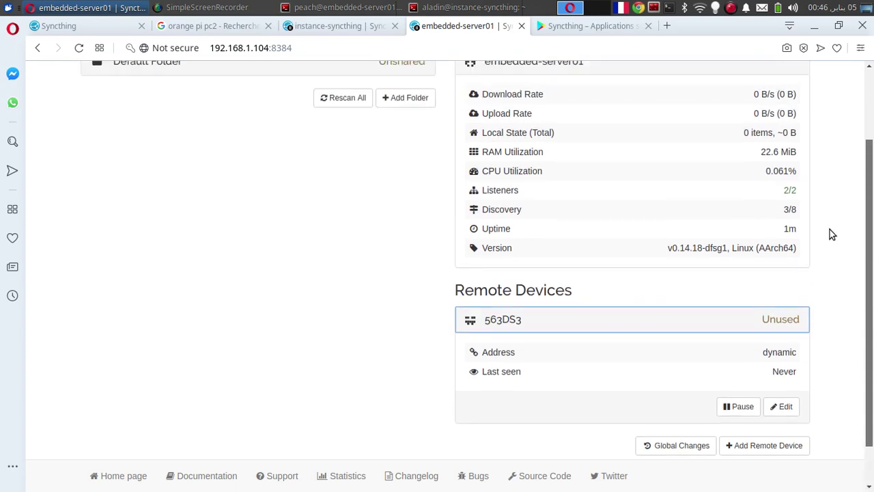
pyautogui.click(338, 25)
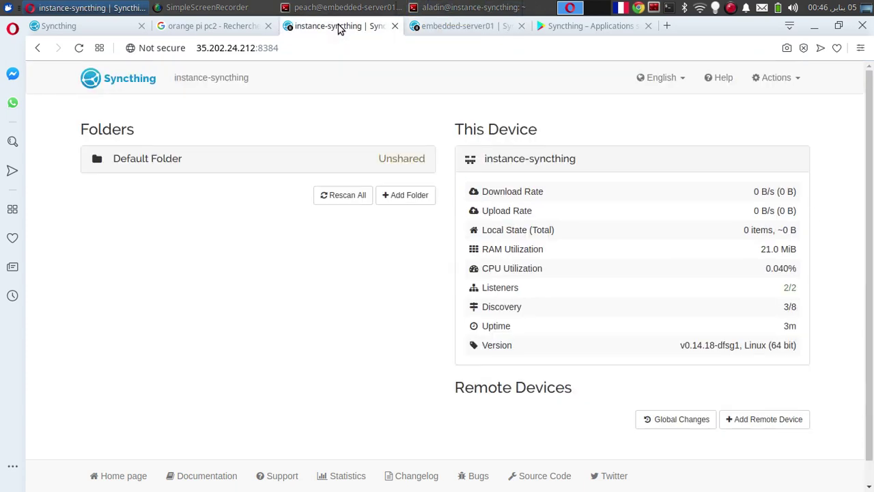
# Step: Display the cloud instance's device ID from the actions menu, then close the identification dialog
pyautogui.click(777, 77)
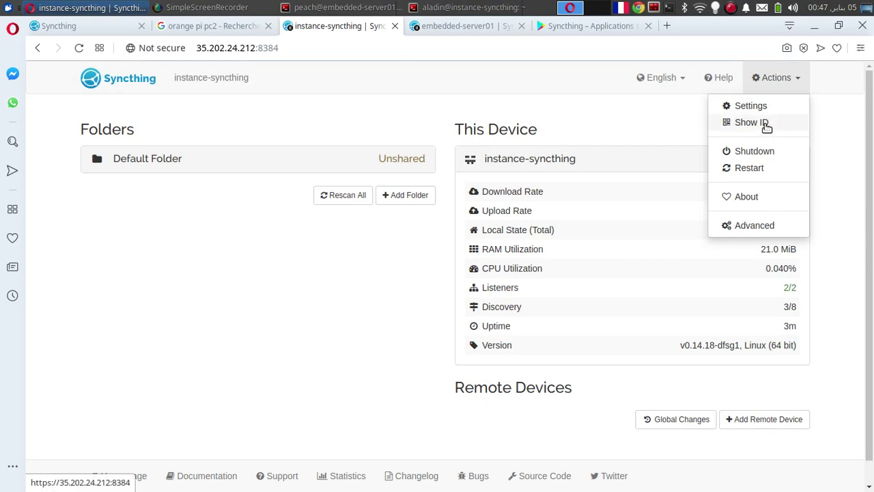
pyautogui.click(765, 124)
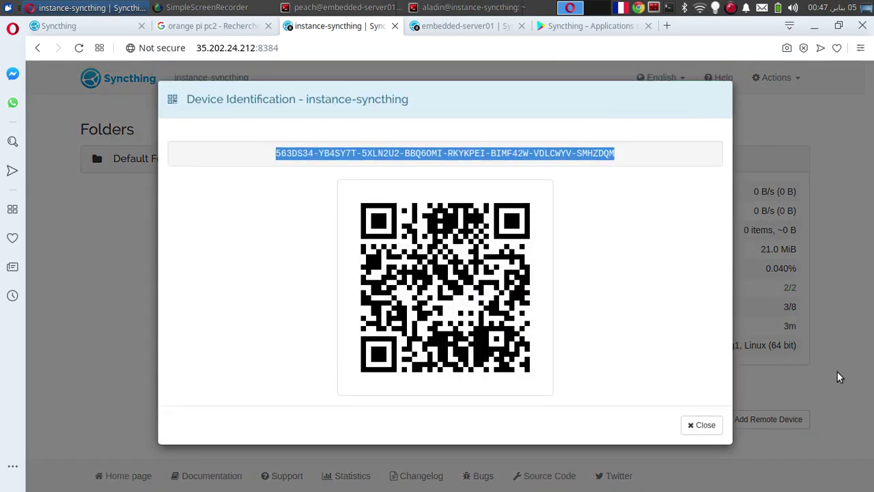
pyautogui.click(704, 425)
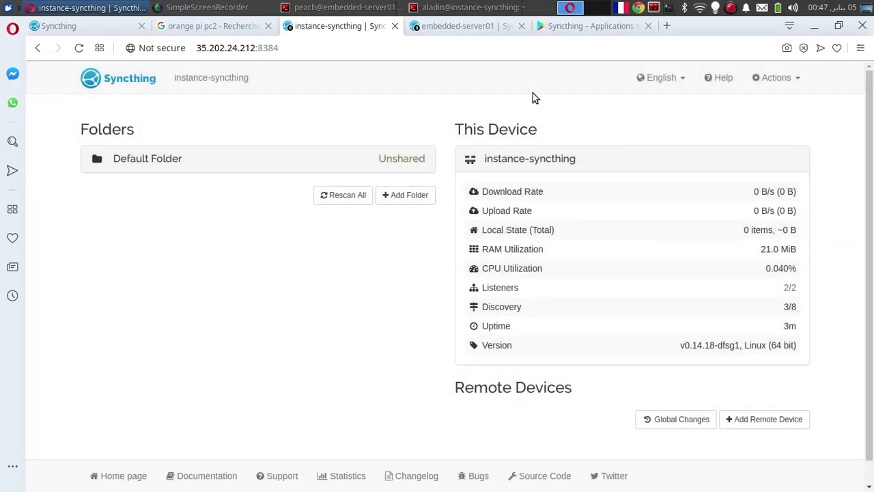
# Step: On embedded-server01, review the Global Changes log and expand instance-syncthing to see its relay and tcp addresses
pyautogui.click(452, 28)
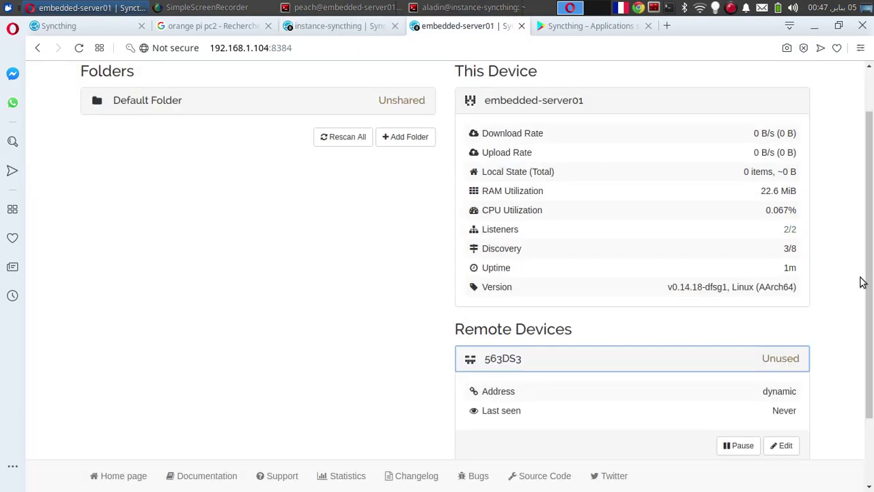
pyautogui.moveTo(872, 287); pyautogui.dragTo(872, 351)
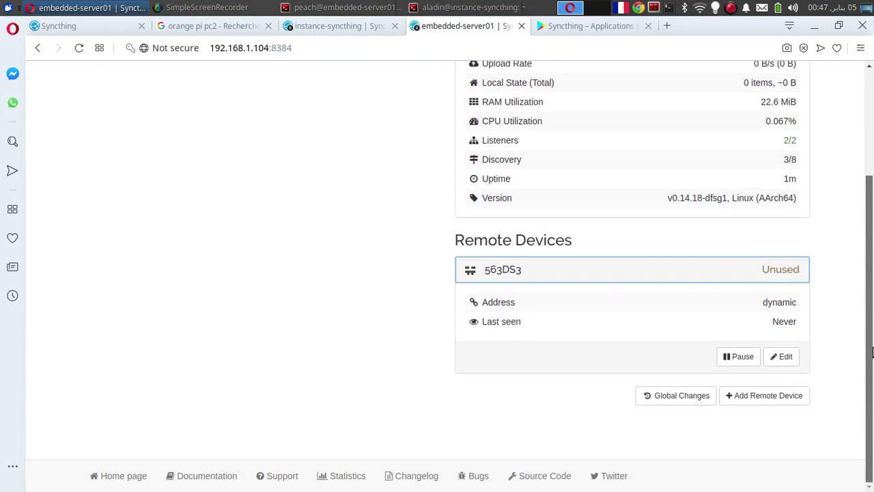
pyautogui.click(654, 392)
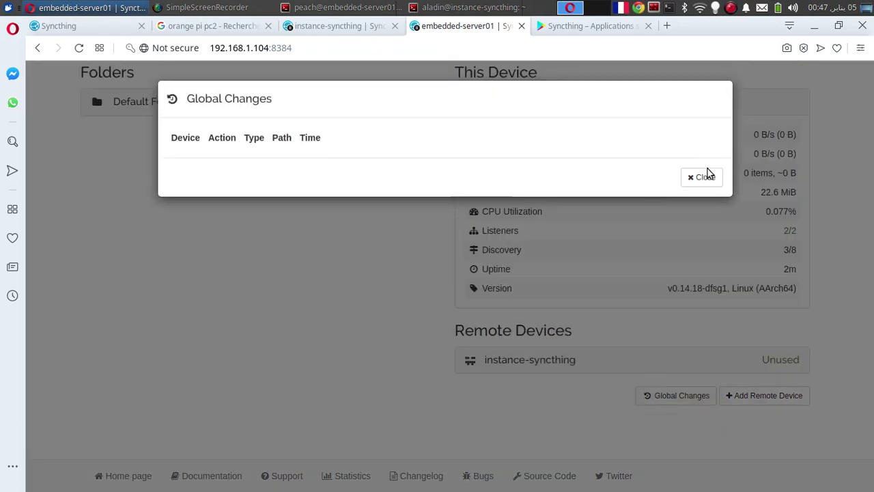
pyautogui.click(701, 180)
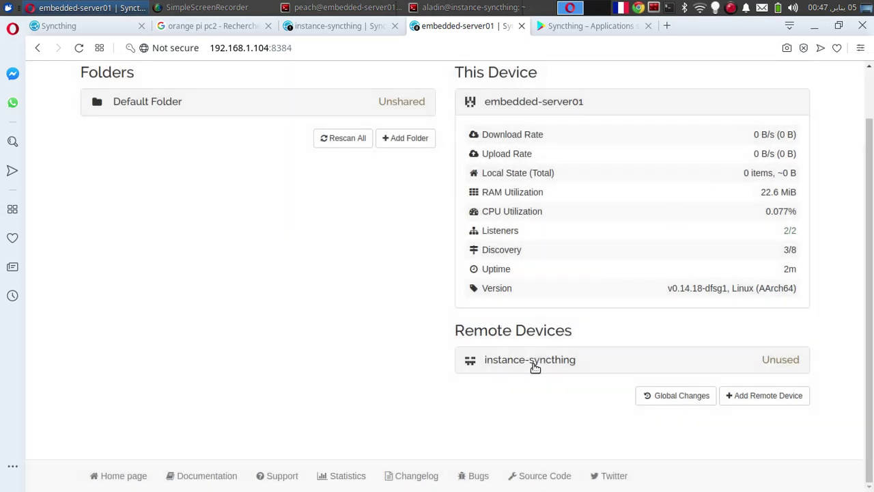
pyautogui.click(534, 368)
pyautogui.scroll(-2, 872, 428)
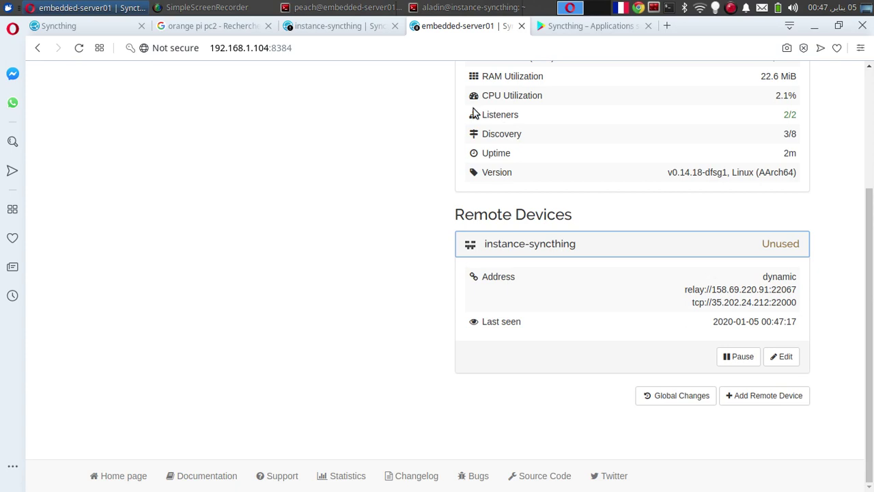
pyautogui.click(336, 26)
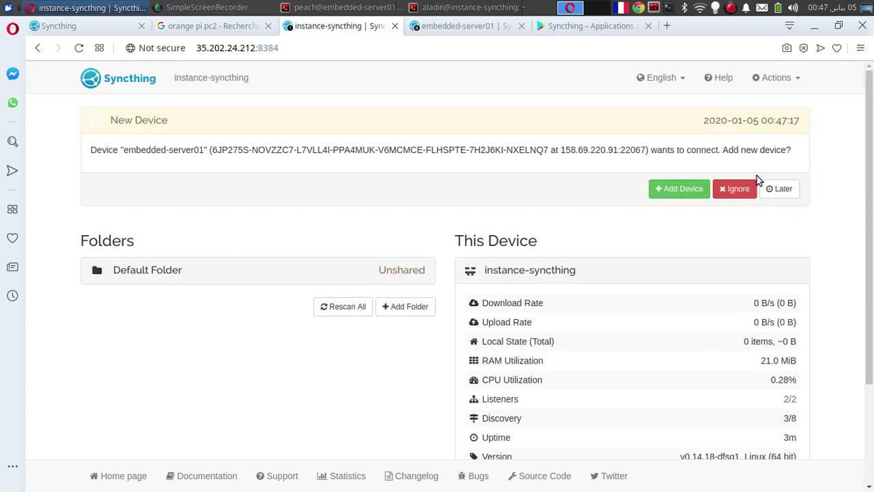
# Step: Accept embedded-server01's connection request on the cloud instance and save it as a remote device
pyautogui.click(675, 192)
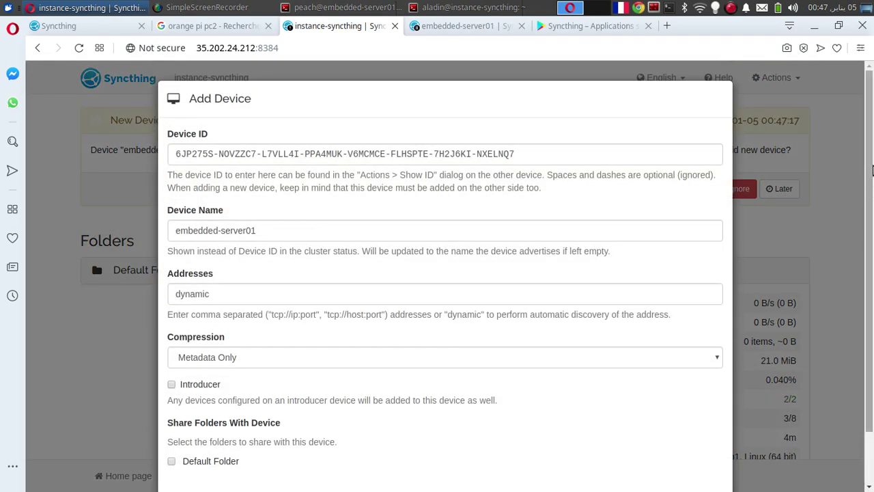
pyautogui.moveTo(872, 155); pyautogui.dragTo(873, 225)
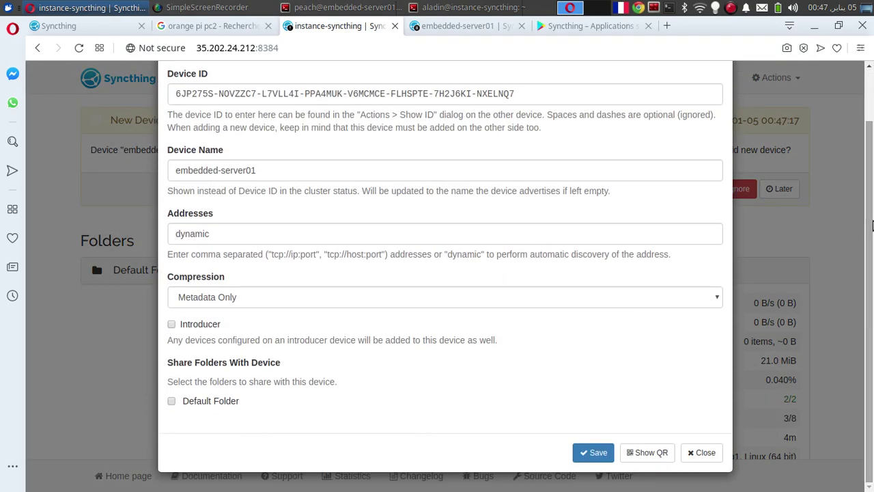
pyautogui.click(312, 5)
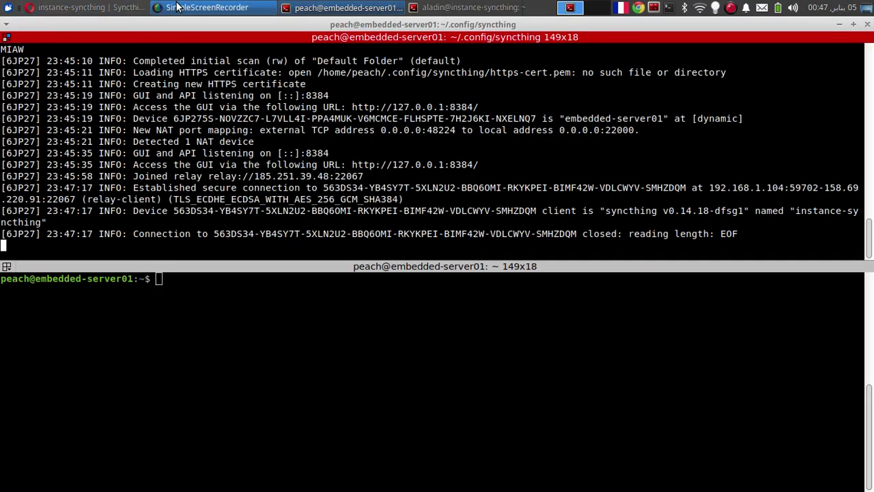
pyautogui.click(106, 7)
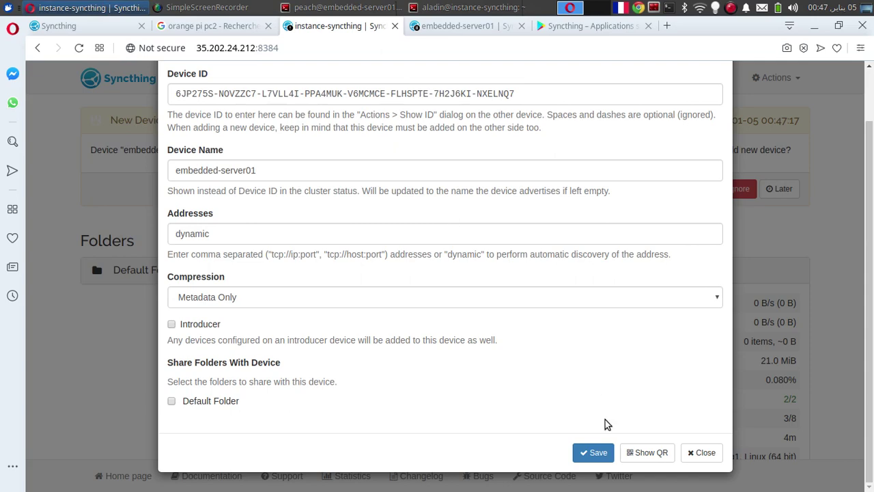
pyautogui.click(586, 452)
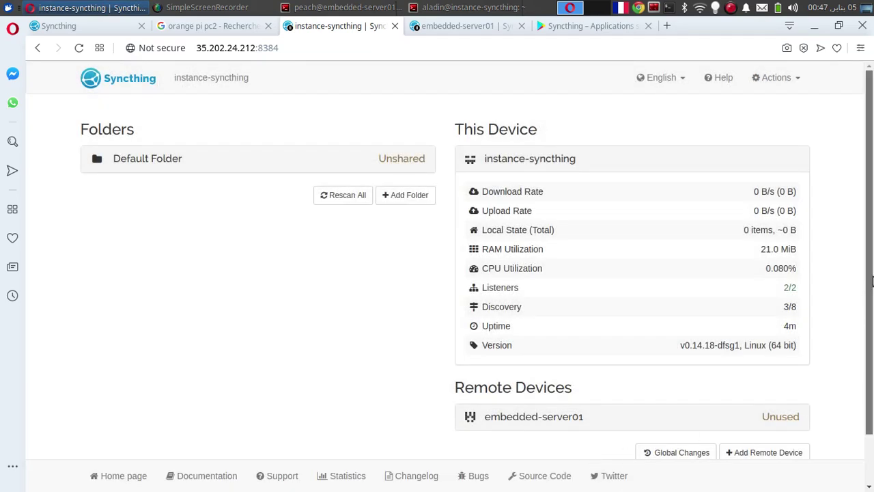
pyautogui.scroll(-2, 869, 345)
# Step: Expand embedded-server01's details on the cloud instance and compare its address with the server's Syncthing log
pyautogui.click(542, 367)
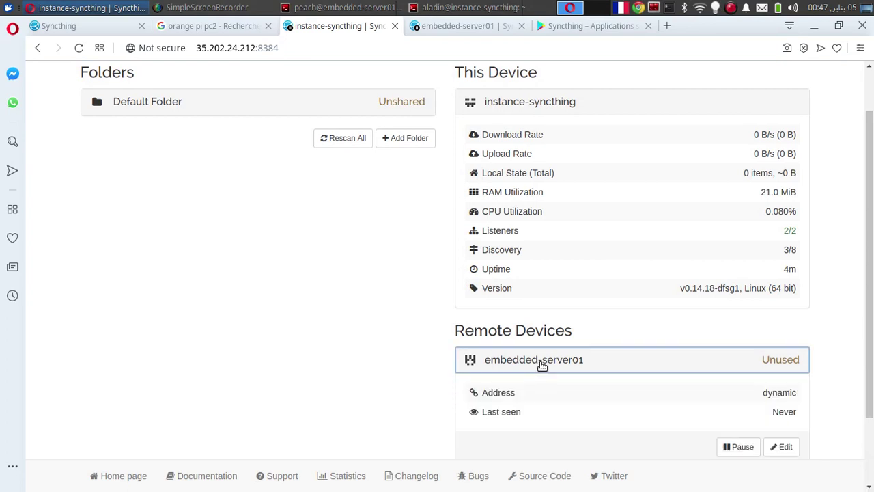
pyautogui.scroll(-3, 871, 402)
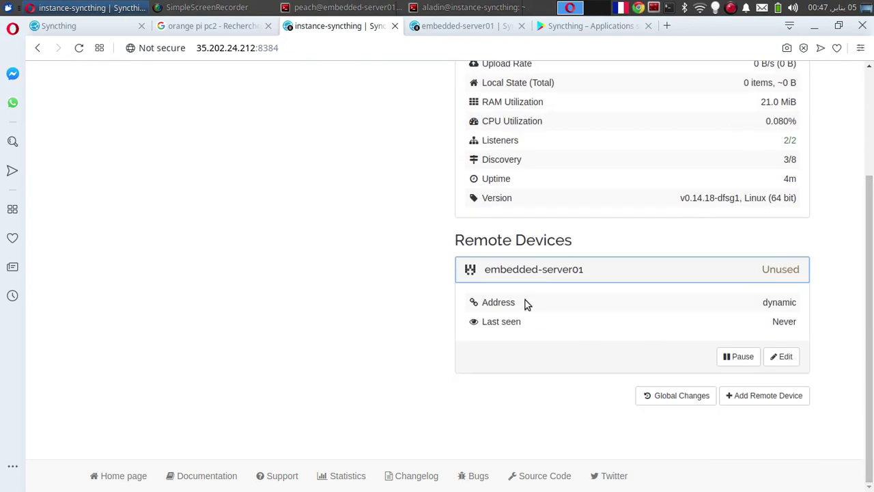
pyautogui.moveTo(776, 304)
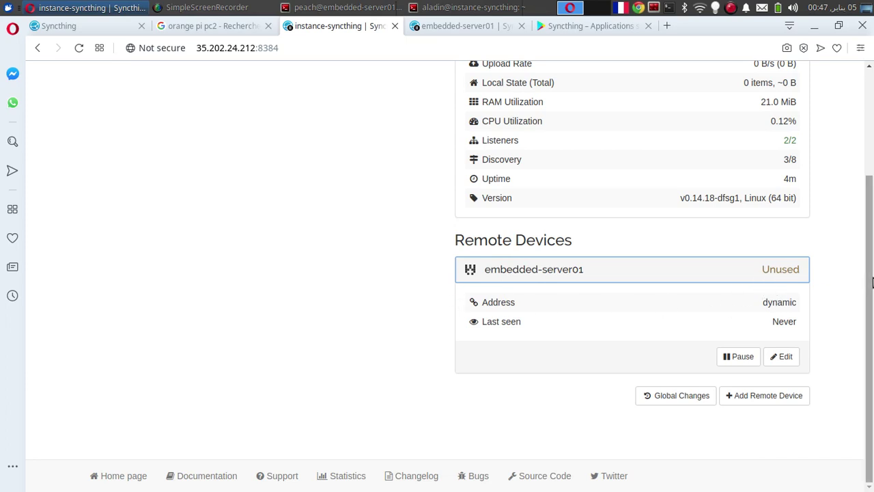
pyautogui.doubleClick(492, 305)
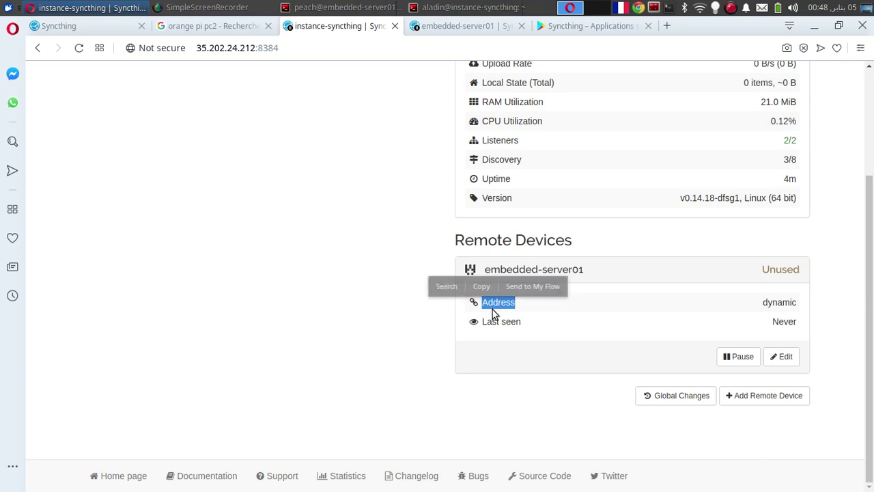
pyautogui.click(476, 33)
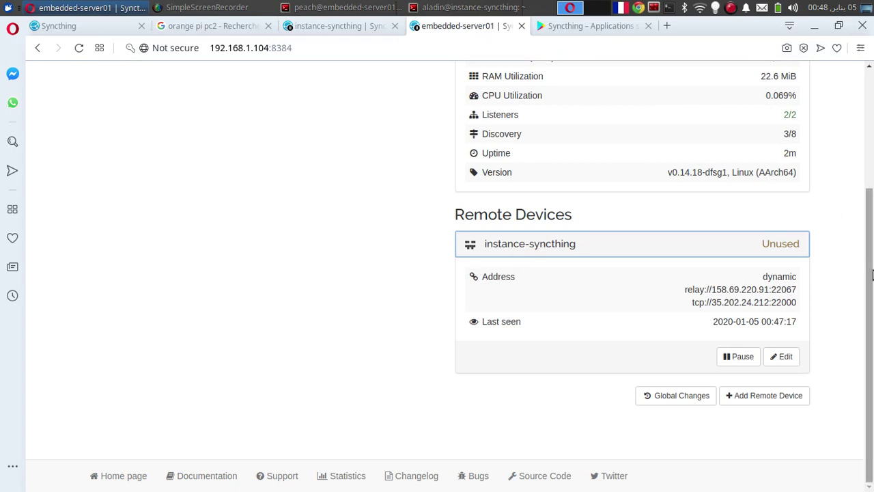
pyautogui.click(338, 25)
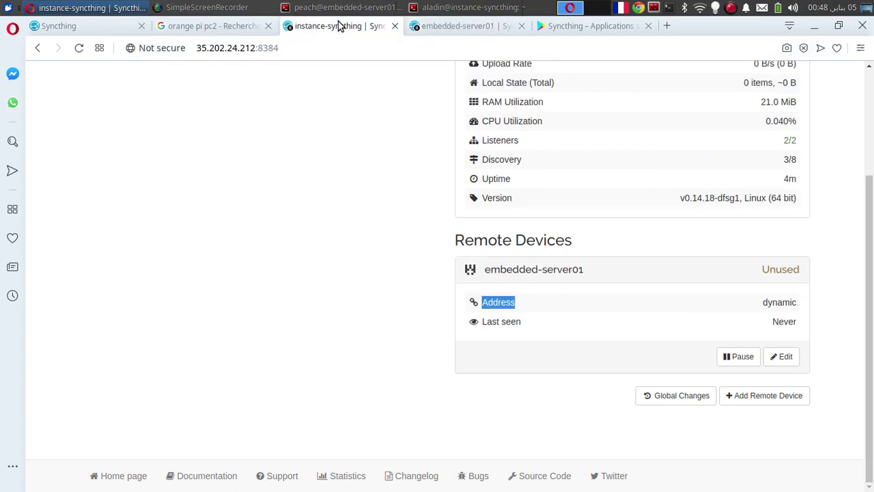
pyautogui.click(397, 7)
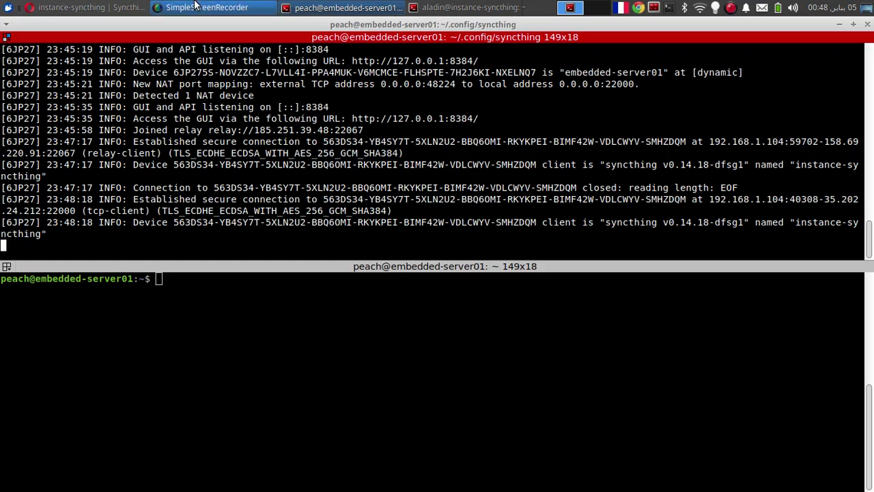
pyautogui.click(85, 8)
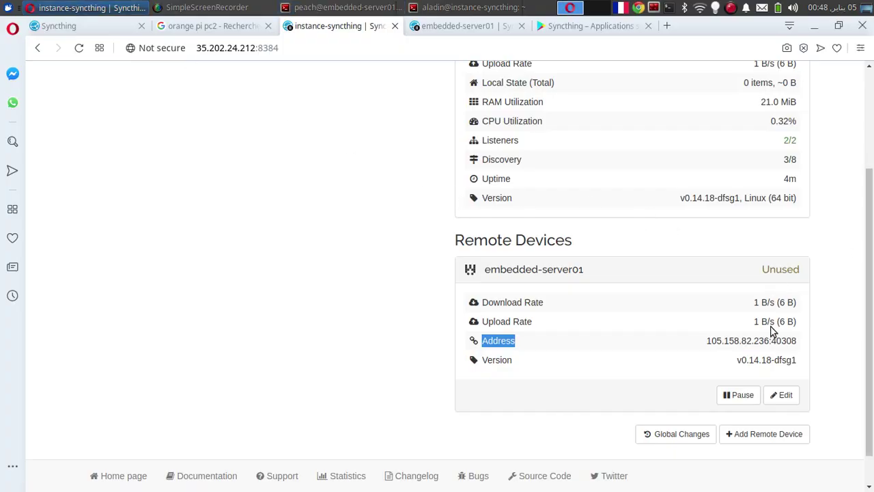
# Step: Select embedded-server01's IP address and open its Edit Device settings
pyautogui.moveTo(707, 340); pyautogui.dragTo(766, 340)
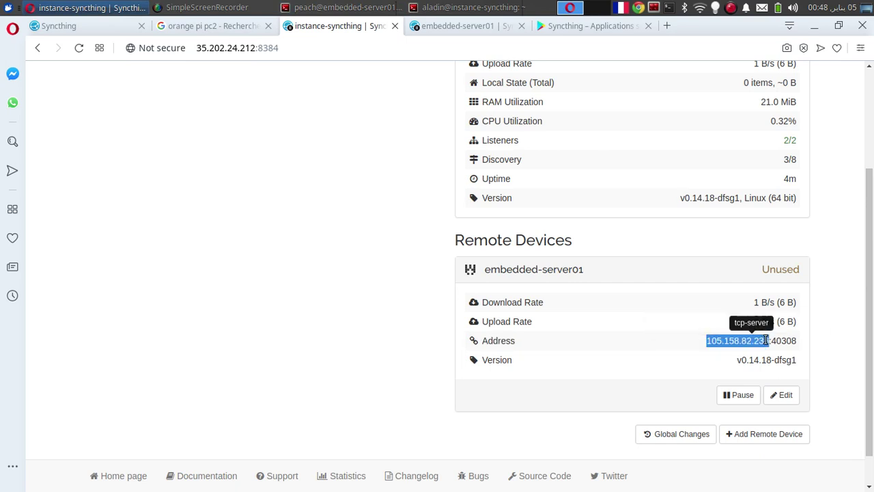
pyautogui.scroll(-1, 872, 387)
pyautogui.moveTo(872, 387); pyautogui.dragTo(720, 229)
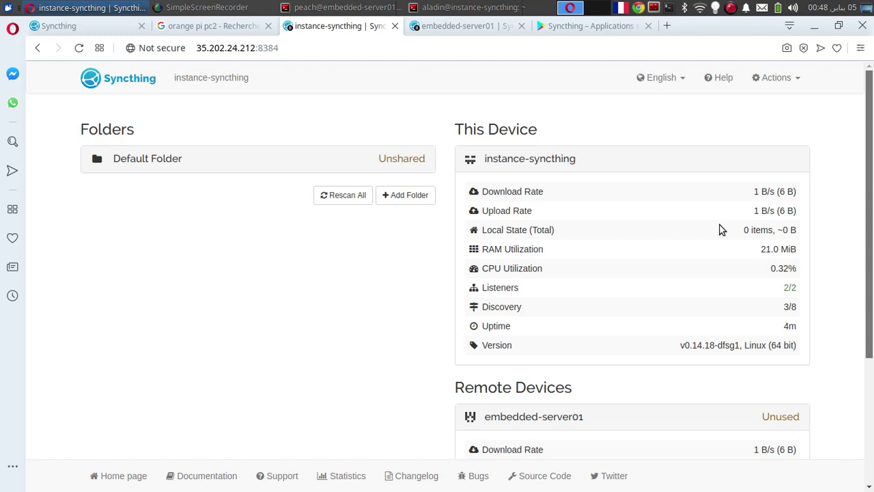
pyautogui.scroll(-3, 823, 332)
pyautogui.scroll(-1, 823, 333)
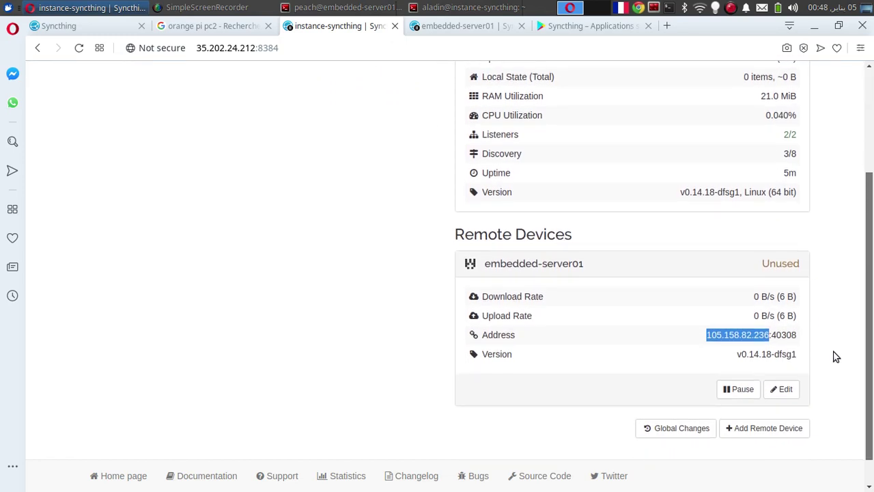
pyautogui.click(782, 387)
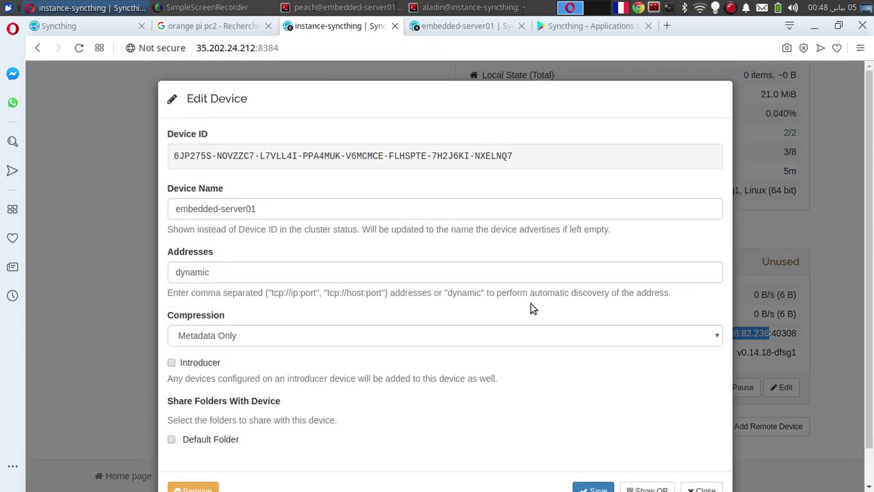
# Step: On the cloud instance, share Default Folder with embedded-server01 and save the device settings
pyautogui.click(175, 444)
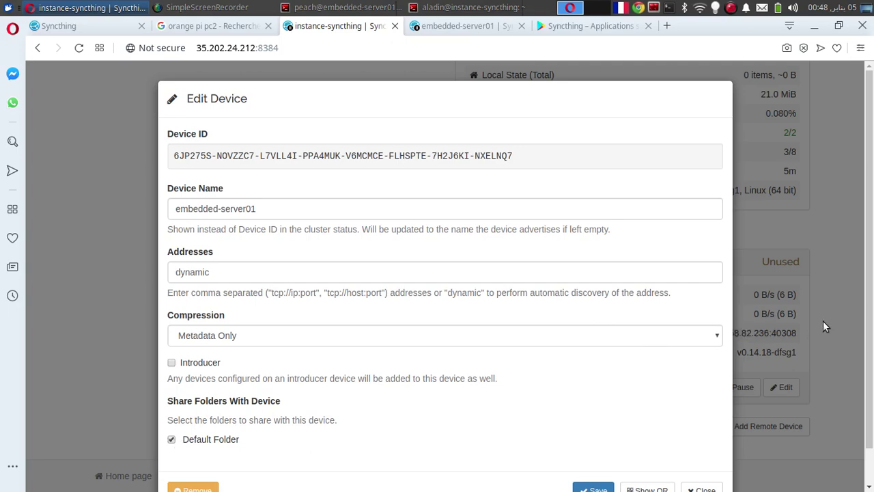
pyautogui.scroll(-1, 872, 285)
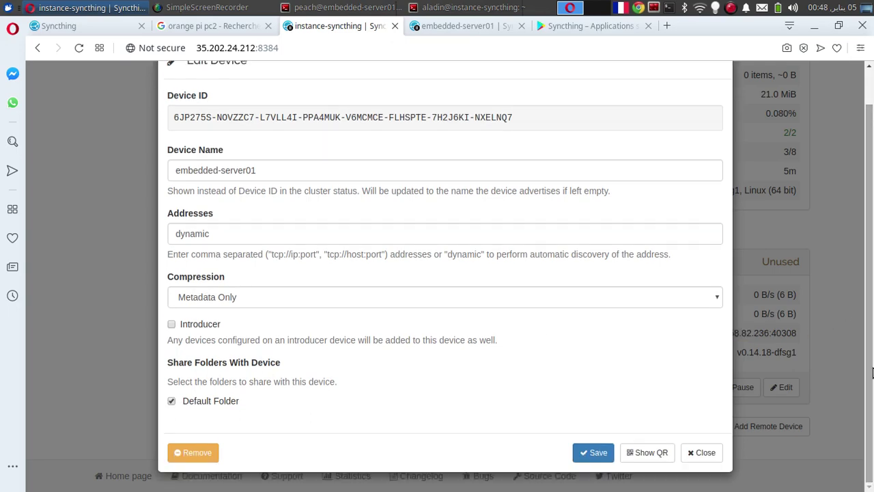
pyautogui.click(599, 455)
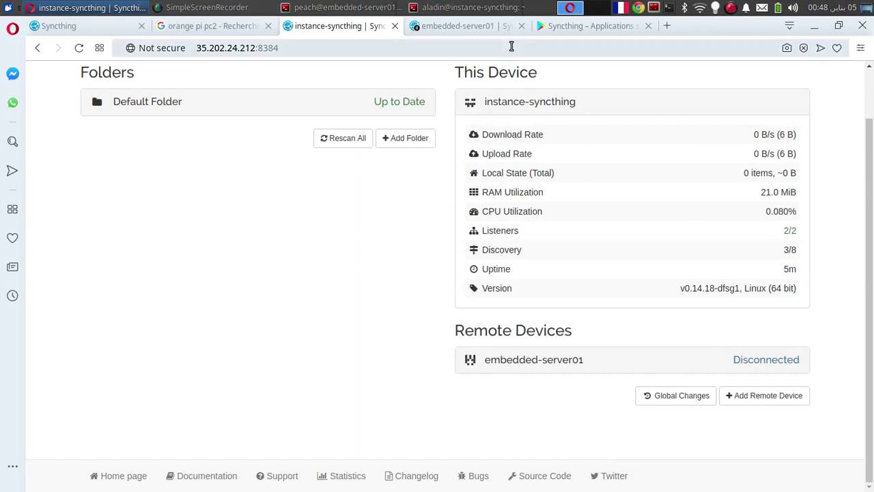
# Step: On embedded-server01, share Default Folder with instance-syncthing and save the device settings
pyautogui.click(449, 26)
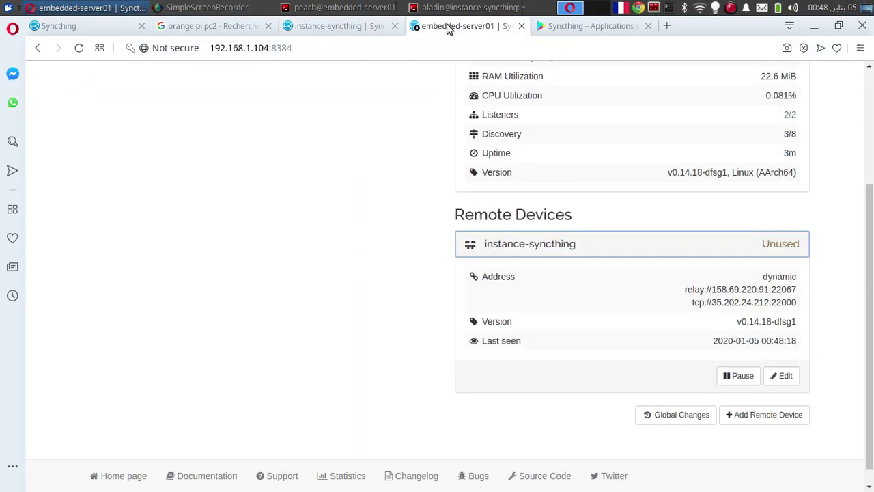
pyautogui.click(784, 366)
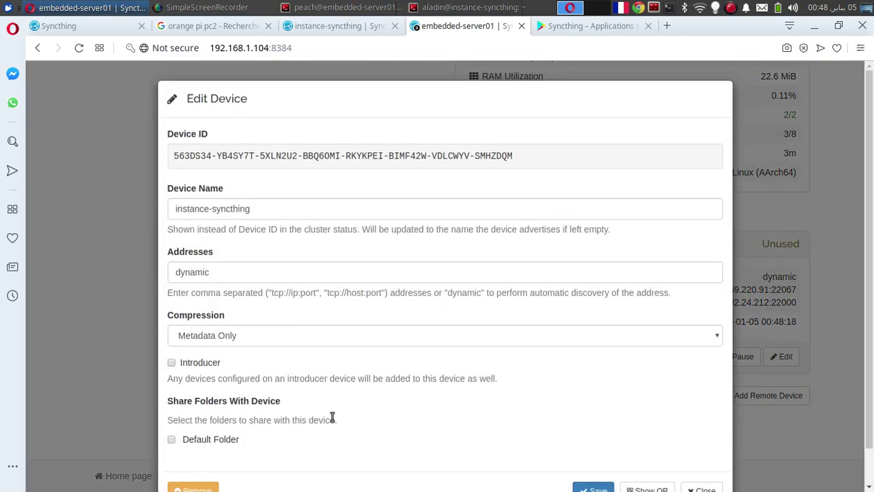
pyautogui.click(203, 444)
pyautogui.scroll(-1, 873, 428)
pyautogui.click(594, 453)
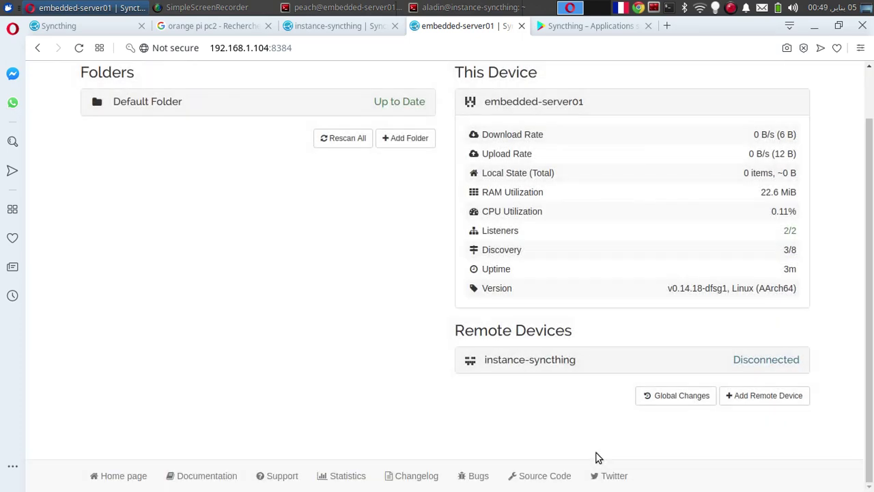
# Step: Rescan all folders on embedded-server01 and check Default Folder's details, then bring up the instance terminal
pyautogui.click(694, 359)
pyautogui.moveTo(872, 273); pyautogui.dragTo(718, 197)
pyautogui.click(347, 198)
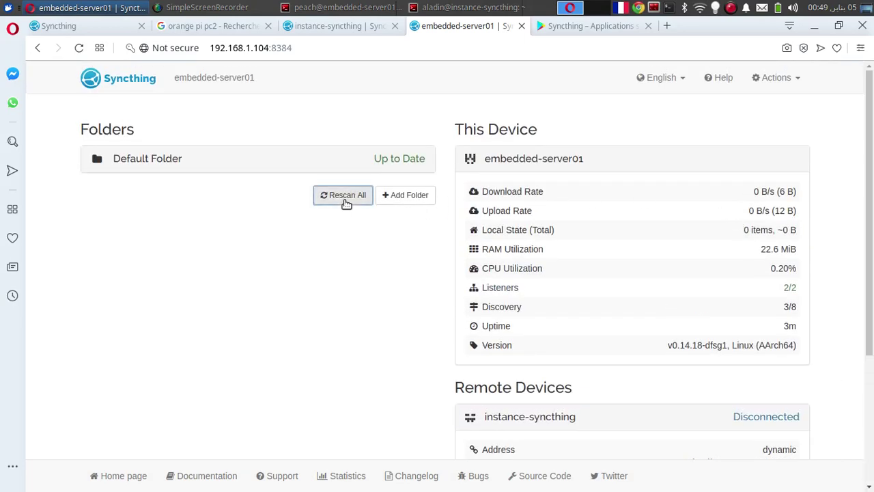
pyautogui.click(230, 165)
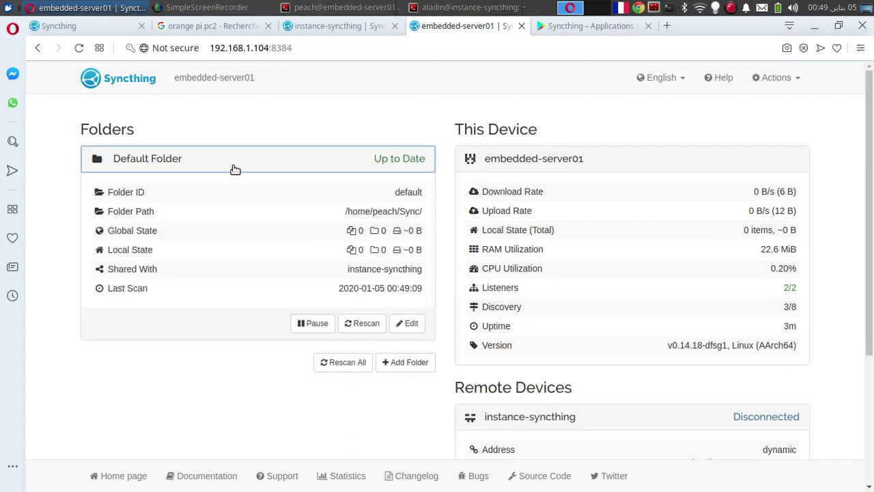
pyautogui.moveTo(867, 134); pyautogui.dragTo(872, 189)
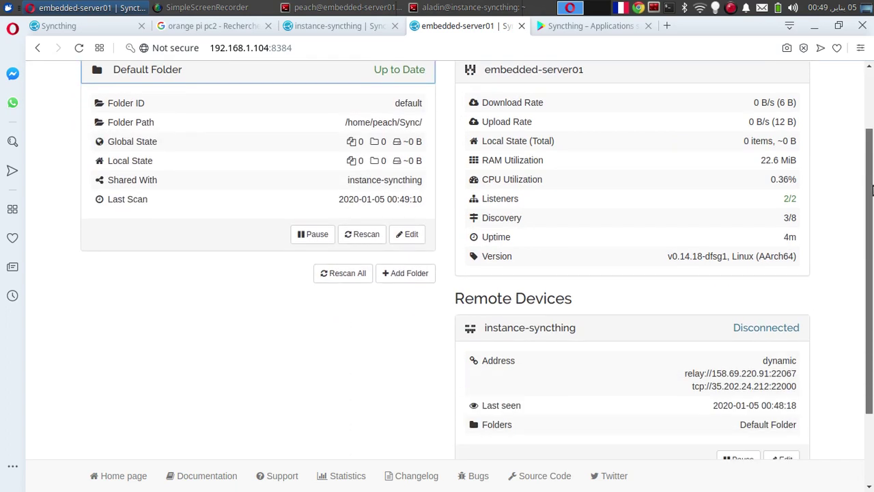
pyautogui.click(430, 7)
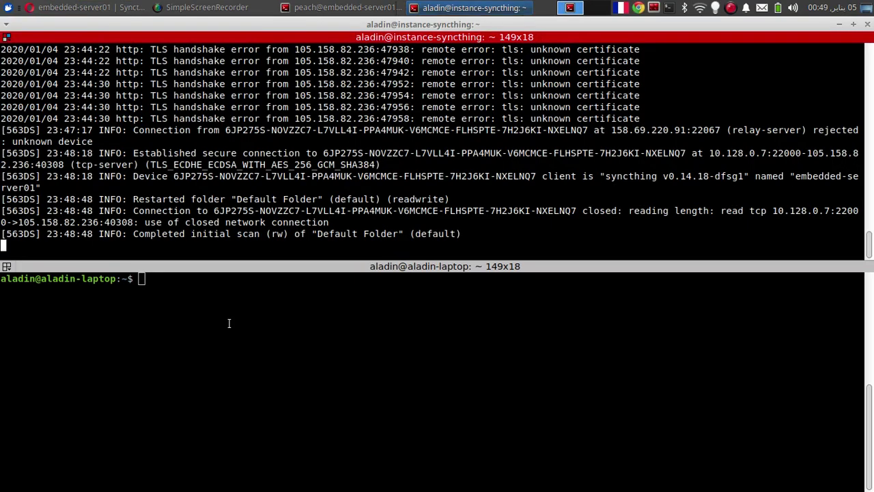
# Step: In the lower terminal pane, list the Sync folder, then return home and clear the screen
pyautogui.click(228, 323)
pyautogui.write('cd Sync/')
pyautogui.press('Return')
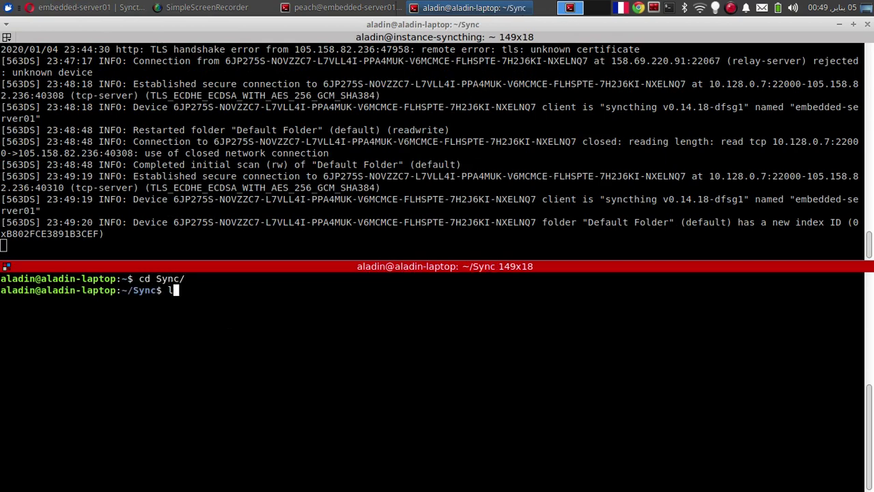
pyautogui.write('ls')
pyautogui.press('Return')
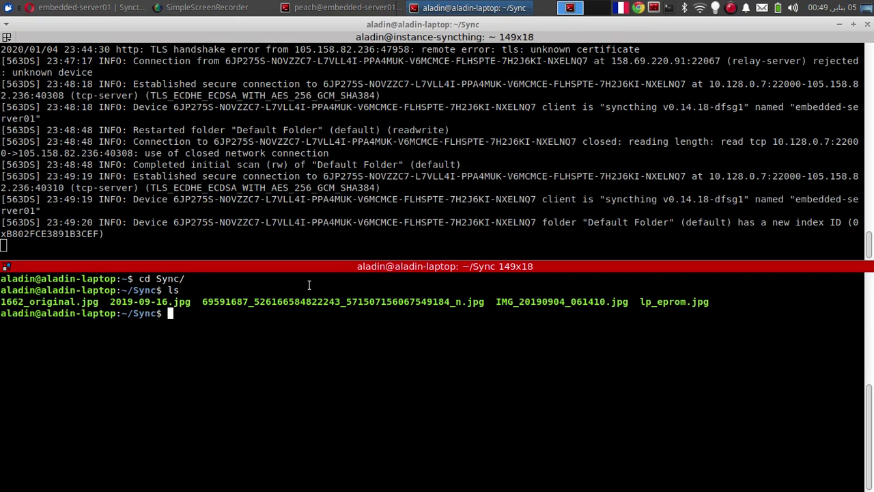
pyautogui.write('cd')
pyautogui.press('Return')
pyautogui.write('clear')
pyautogui.press('Return')
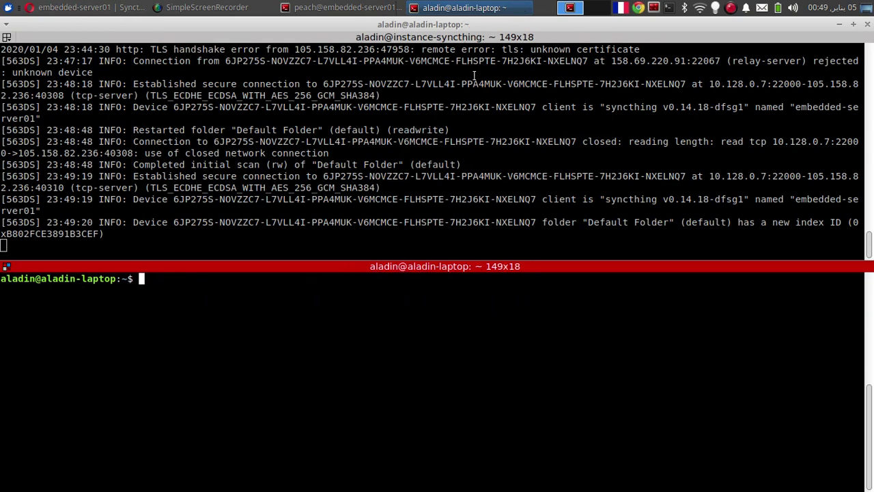
# Step: On the embedded server, enter ~/Sync, view the kernel log with dmesg, and save it to dmesg_log
pyautogui.click(349, 7)
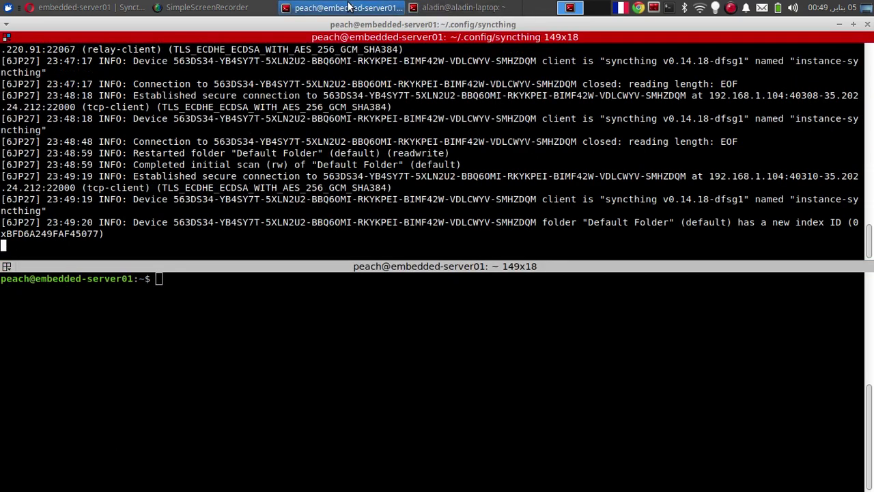
pyautogui.click(190, 340)
pyautogui.write('cd Sync/')
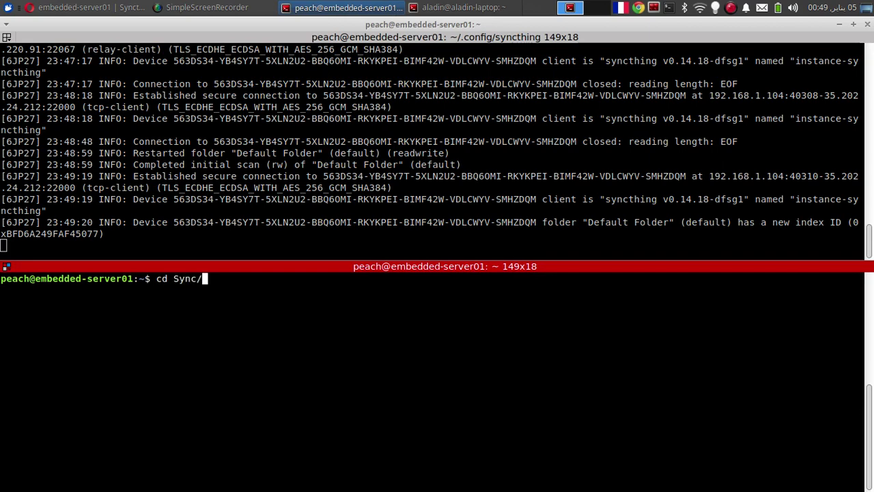
pyautogui.press('Tab')
pyautogui.press('Return')
pyautogui.write('ls')
pyautogui.press('Return')
pyautogui.write('cat')
pyautogui.hotkey('ctrl', 'c')
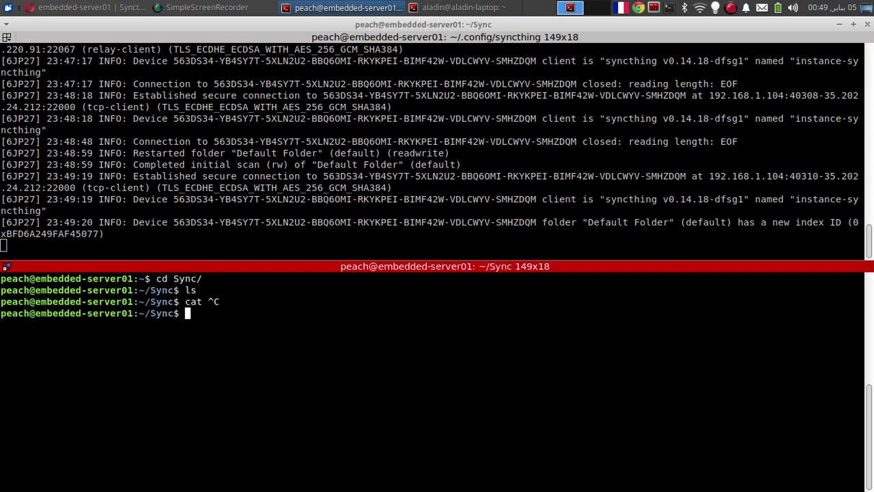
pyautogui.write('dmesg')
pyautogui.press('Return')
pyautogui.press('Up')
pyautogui.write('> ')
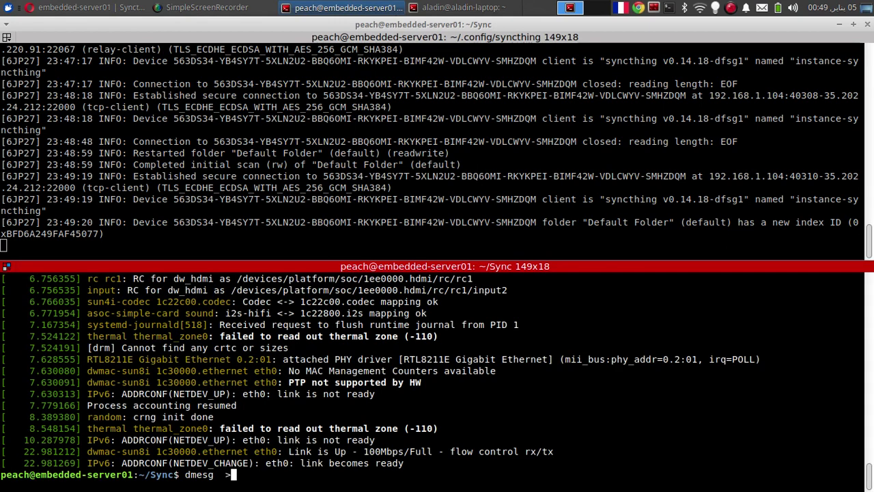
pyautogui.write('dmesg_log')
pyautogui.press('Return')
# Step: Switch back to the browser showing embedded-server01's Syncthing page
pyautogui.hotkey('alt', 'Tab')
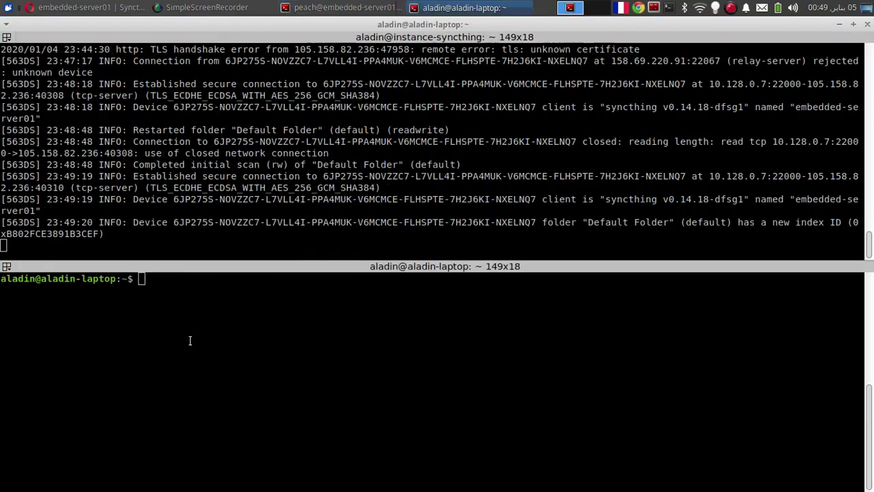
pyautogui.click(261, 235)
pyautogui.hotkey('alt', 'Tab')
pyautogui.hotkey('alt', 'Tab')
pyautogui.hotkey('alt', 'Tab')
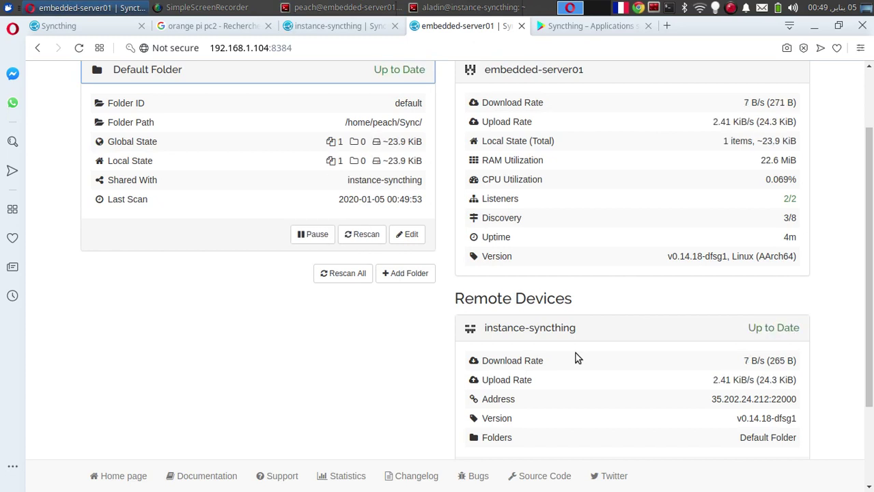
# Step: On the instance-syncthing dashboard, expand embedded-server01 to confirm Up to Date with 24.3 KiB received
pyautogui.click(348, 32)
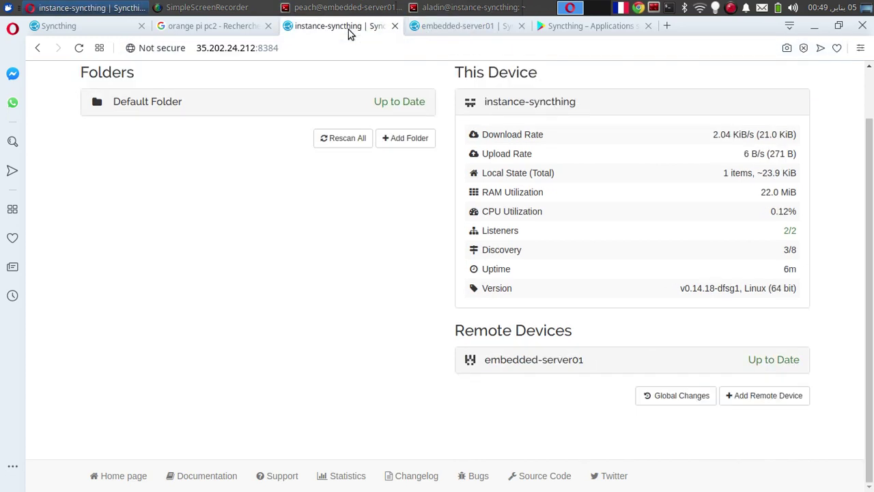
pyautogui.click(608, 367)
pyautogui.scroll(-2, 628, 362)
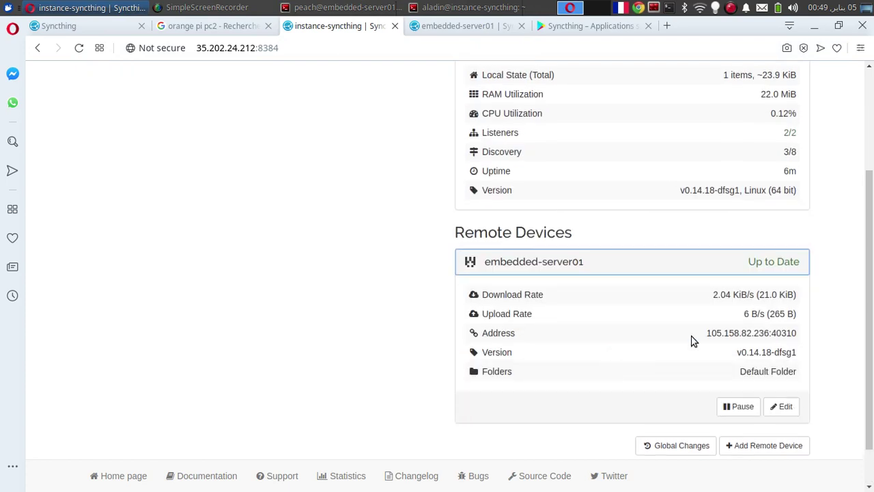
pyautogui.scroll(-2, 872, 295)
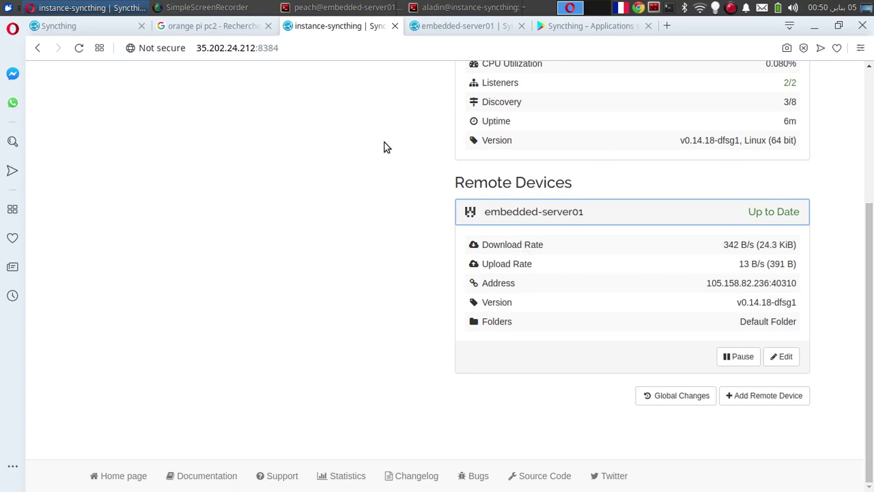
# Step: Begin an 'ssh root@' command in the local laptop shell, then return to the browser
pyautogui.hotkey('alt', 'Tab')
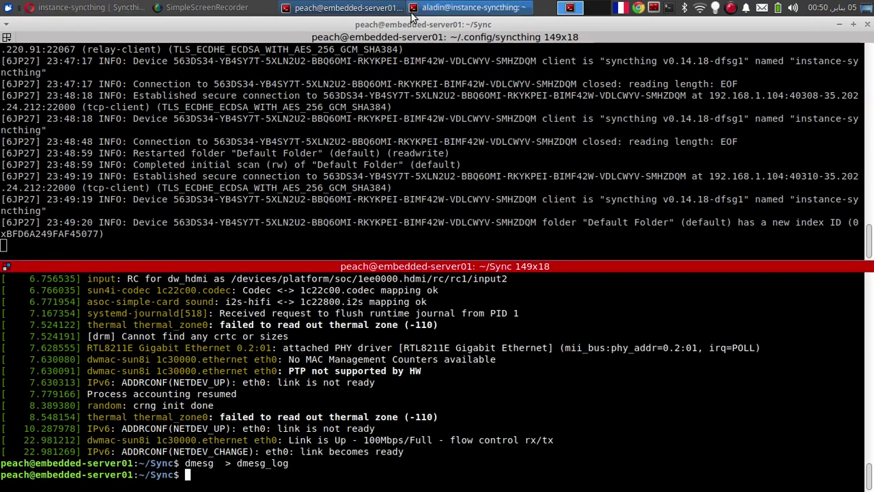
pyautogui.click(486, 7)
pyautogui.click(203, 312)
pyautogui.write('ssh root@')
pyautogui.click(89, 7)
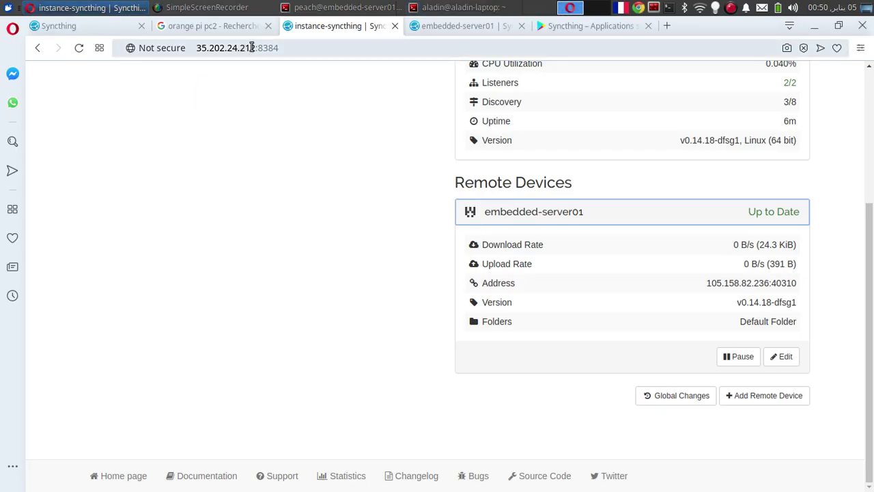
# Step: Copy the instance's IP from the address bar and attempt an SSH login to it as root
pyautogui.moveTo(255, 48); pyautogui.dragTo(197, 49)
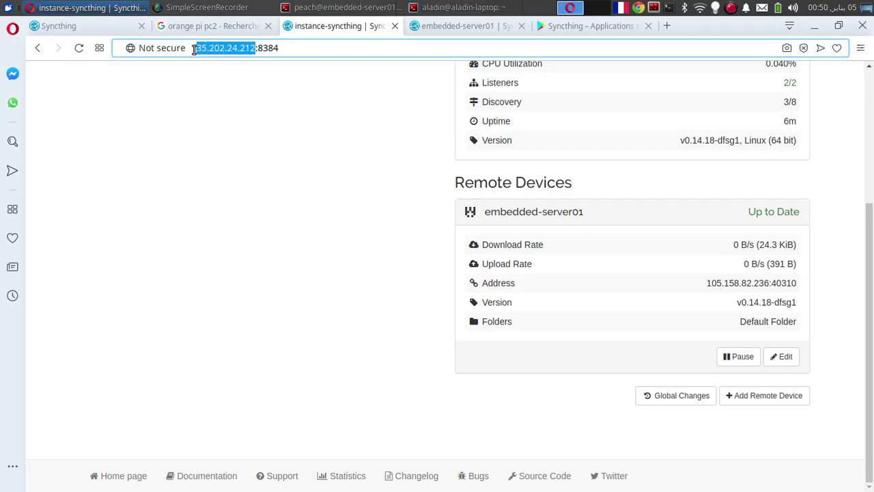
pyautogui.rightClick(206, 47)
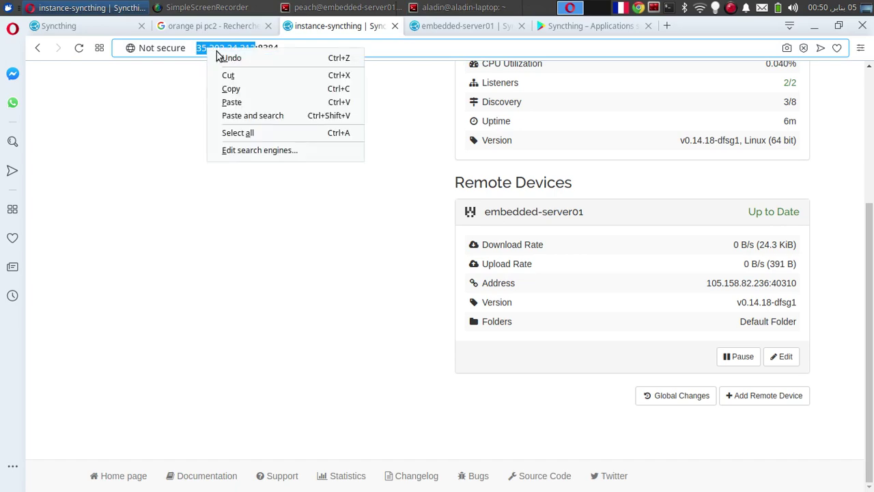
pyautogui.click(230, 88)
pyautogui.click(465, 8)
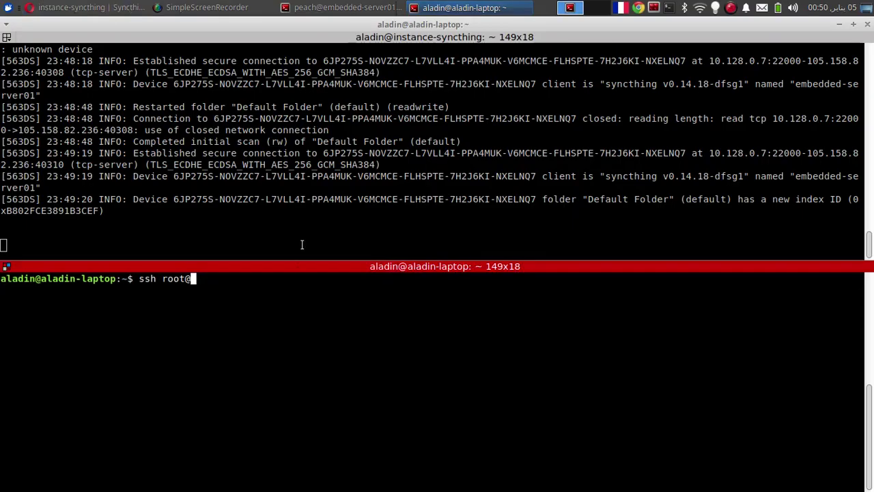
pyautogui.rightClick(281, 326)
pyautogui.click(329, 173)
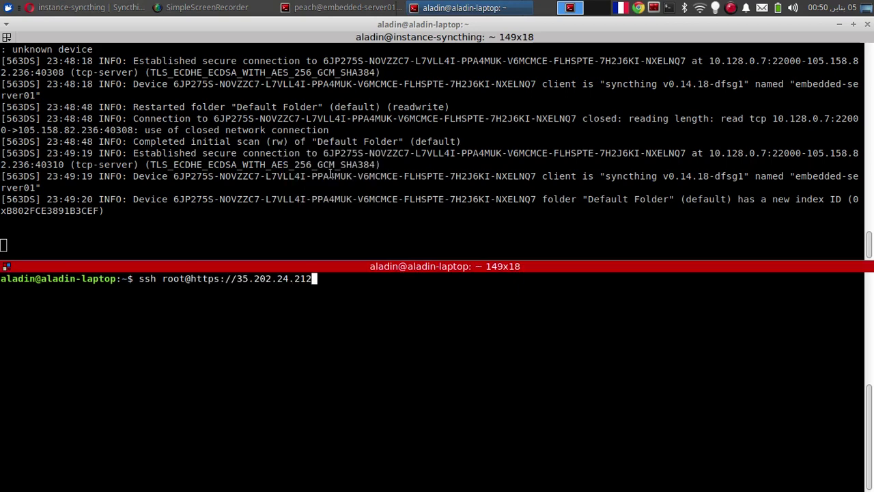
pyautogui.press('Left')
pyautogui.press('Left')
pyautogui.press('Left')
pyautogui.press('Left')
pyautogui.press('Left')
pyautogui.press('Left')
pyautogui.press('Left')
pyautogui.press('Left')
pyautogui.press('Left')
pyautogui.press('Left')
pyautogui.press('Left')
pyautogui.press('Left')
pyautogui.press('Left')
pyautogui.press('BackSpace')
pyautogui.press('BackSpace')
pyautogui.press('BackSpace')
pyautogui.press('BackSpace')
pyautogui.press('BackSpace')
pyautogui.press('BackSpace')
pyautogui.press('BackSpace')
pyautogui.press('Return')
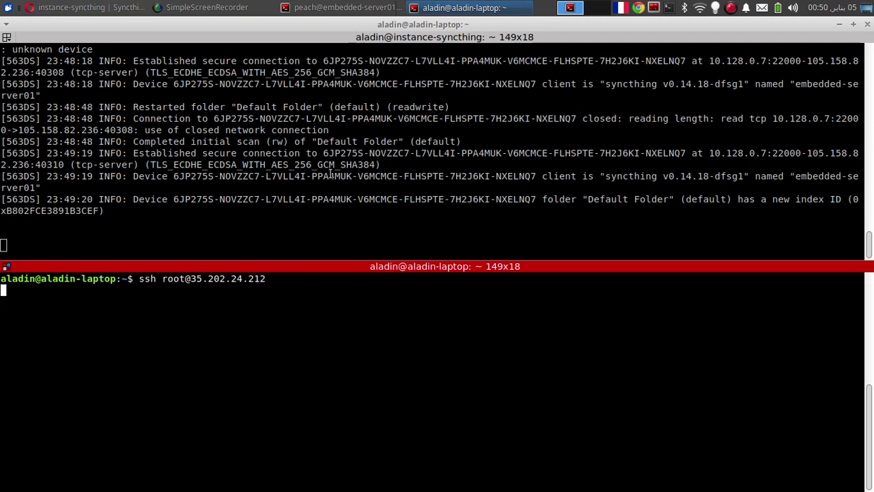
# Step: Retry the SSH login with the regular user account instead of root
pyautogui.press('Up')
pyautogui.press('Left')
pyautogui.press('Left')
pyautogui.press('Left')
pyautogui.press('Left')
pyautogui.press('Left')
pyautogui.press('Left')
pyautogui.press('Left')
pyautogui.press('Left')
pyautogui.press('Left')
pyautogui.press('Left')
pyautogui.press('Left')
pyautogui.press('Left')
pyautogui.press('Left')
pyautogui.press('Left')
pyautogui.press('Left')
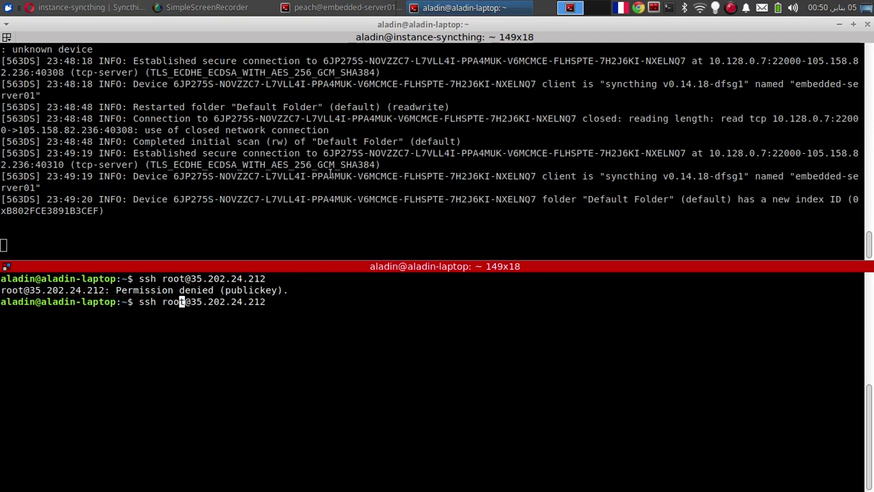
pyautogui.press('Right')
pyautogui.press('BackSpace')
pyautogui.press('BackSpace')
pyautogui.press('BackSpace')
pyautogui.press('BackSpace')
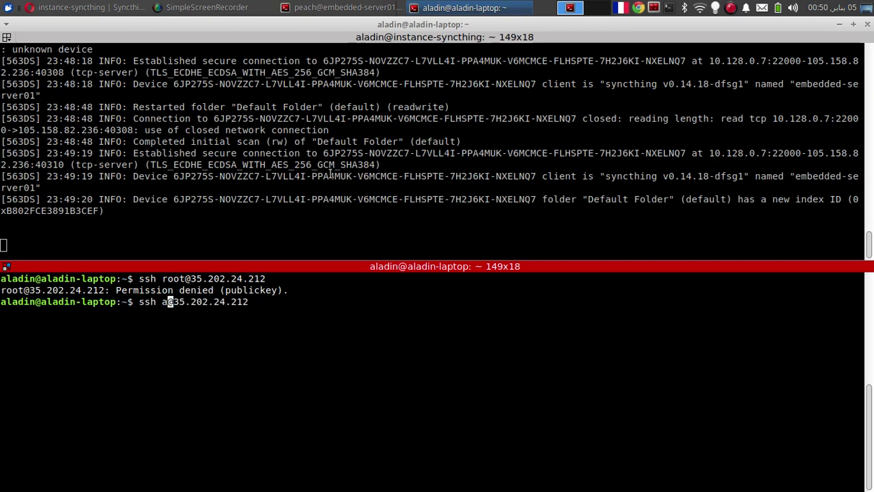
pyautogui.press('Return')
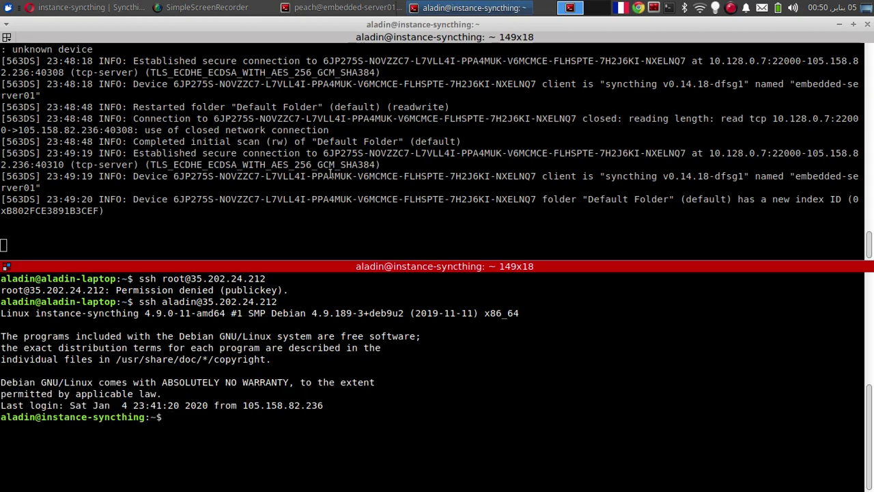
# Step: List the instance's Sync folder, showing the synced dmesg_log file
pyautogui.write('cd S')
pyautogui.press('Tab')
pyautogui.press('Return')
pyautogui.write('ls')
pyautogui.press('Return')
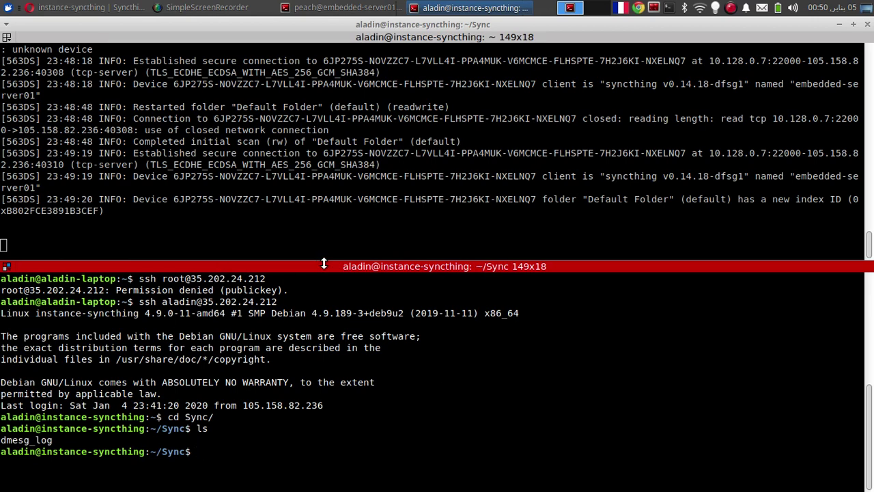
# Step: Enlarge the lower pane, split it horizontally, and list ~/Pictures in the new local shell
pyautogui.moveTo(323, 265); pyautogui.dragTo(287, 188)
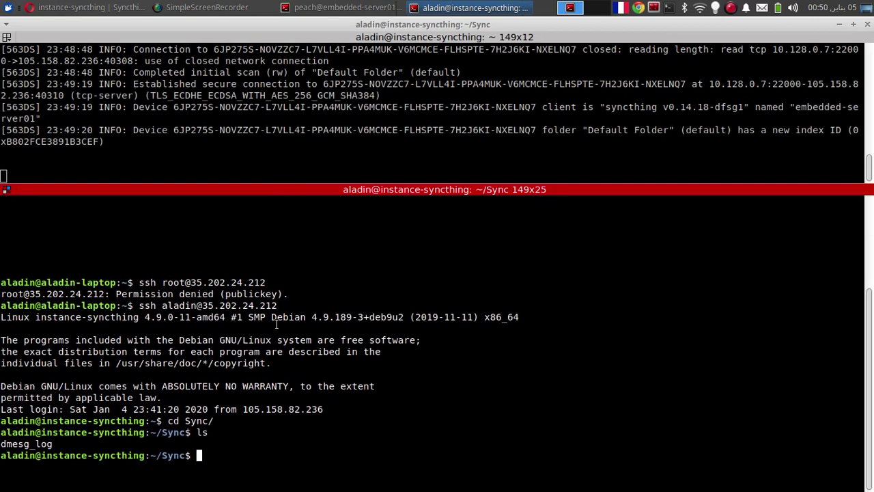
pyautogui.rightClick(277, 323)
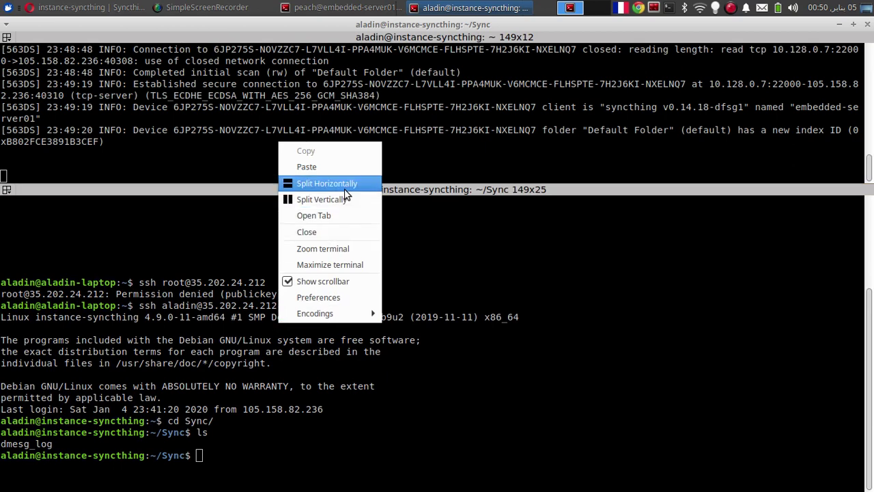
pyautogui.click(345, 191)
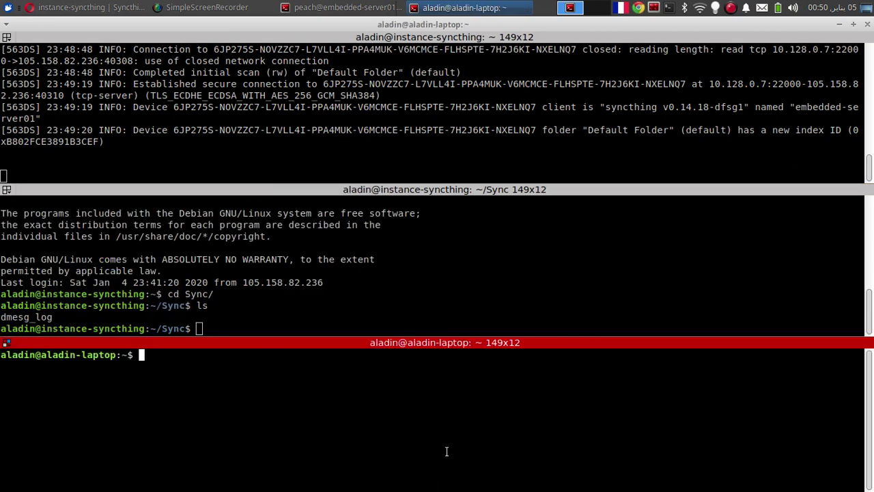
pyautogui.write('cd Pictures/')
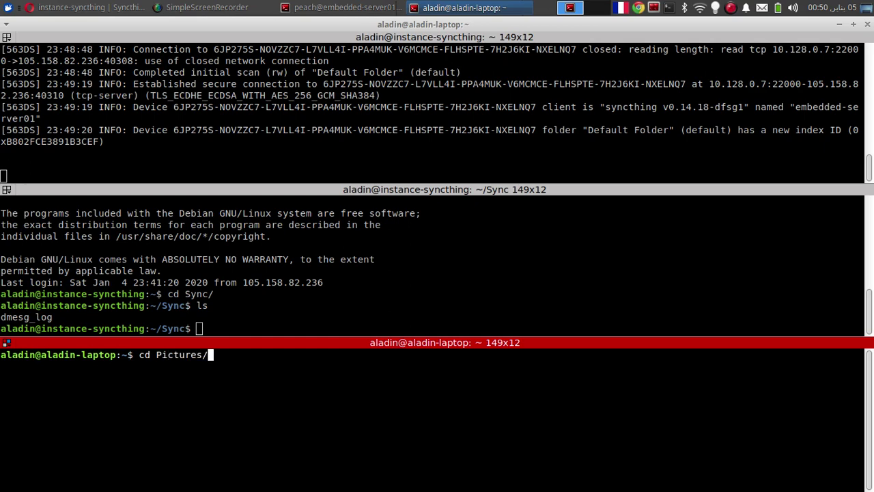
pyautogui.press('Return')
pyautogui.write('ls')
pyautogui.press('Return')
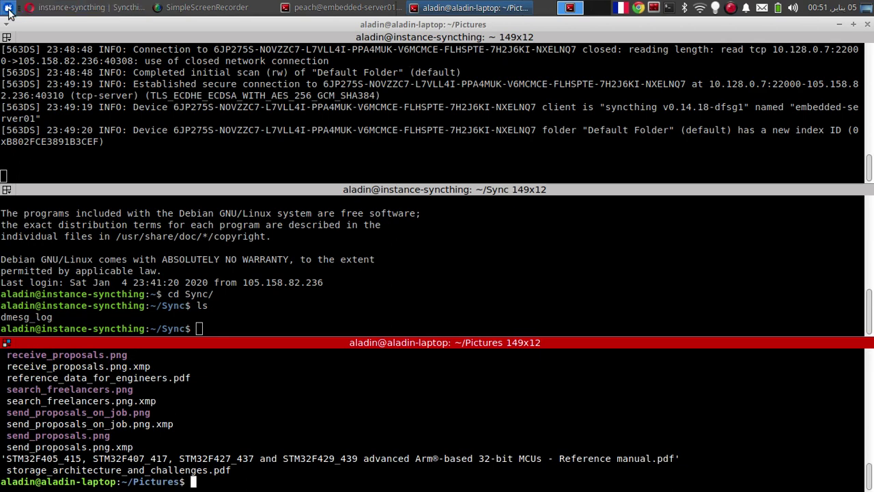
pyautogui.click(7, 8)
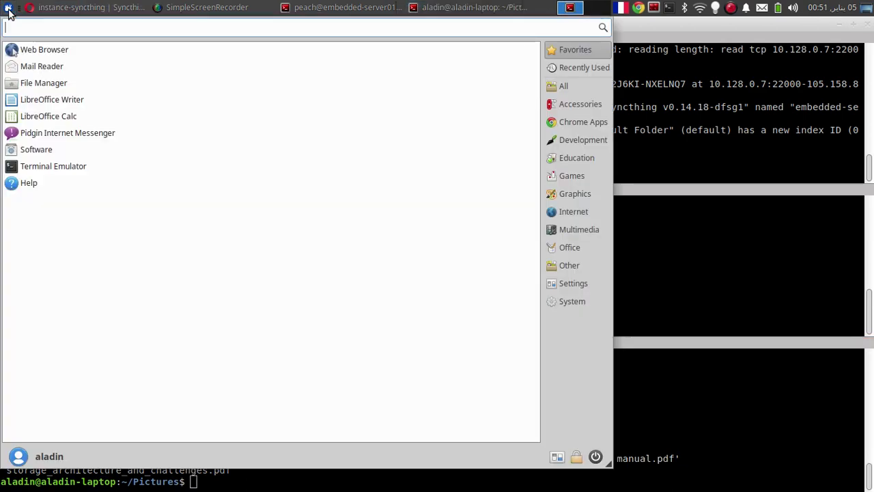
pyautogui.click(8, 10)
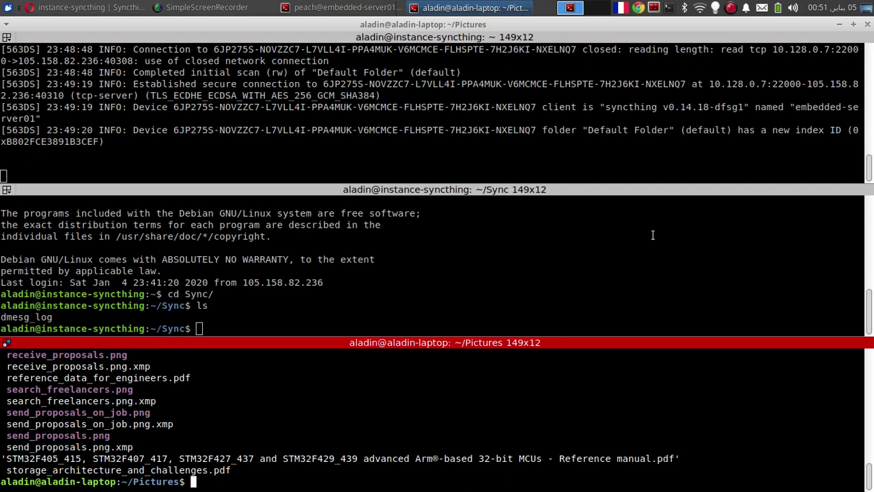
# Step: Copy all PNGs from Pictures to embedded-server01's Sync folder at 192.168.1.104 with scp, entering the password
pyautogui.write('ls *.png')
pyautogui.press('Return')
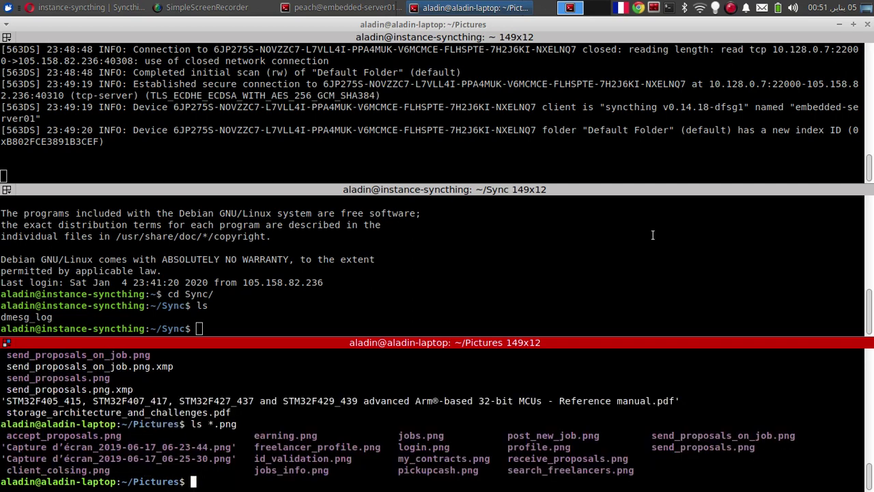
pyautogui.press('Up')
pyautogui.press('Left')
pyautogui.press('Left')
pyautogui.press('Left')
pyautogui.press('Left')
pyautogui.hotkey('ctrl', 'c')
pyautogui.write('scp *.png ')
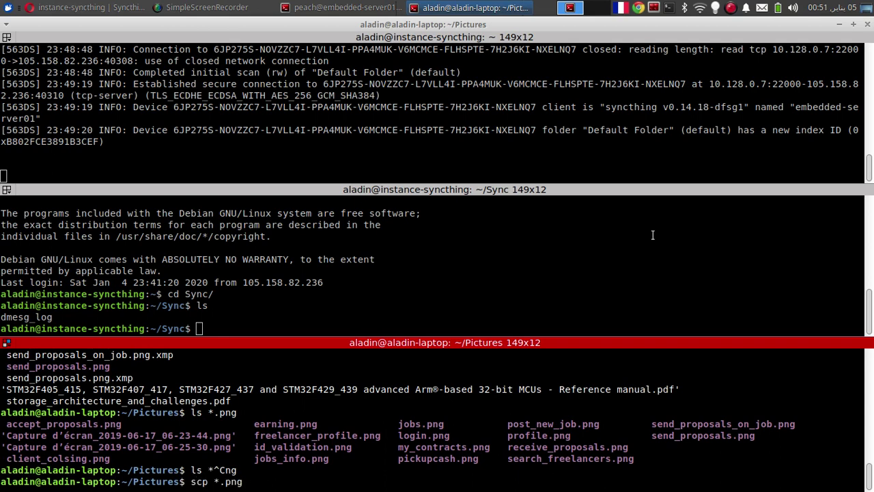
pyautogui.write('peach@192.168.1.104:')
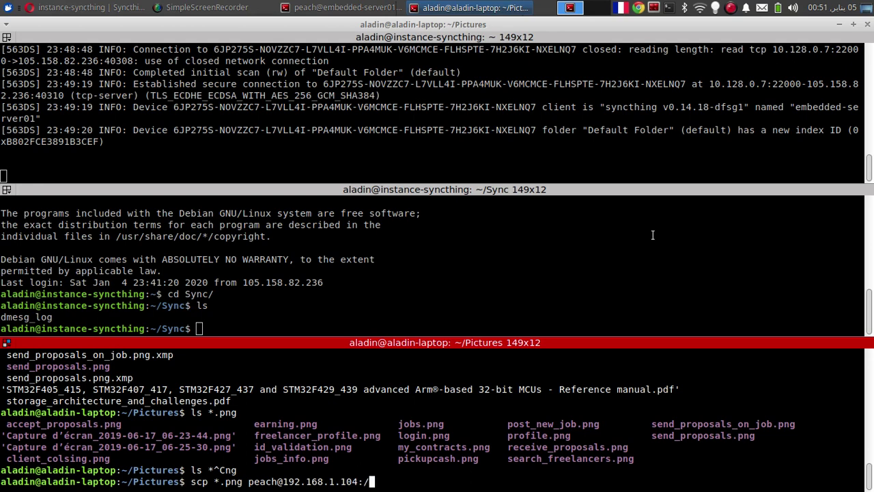
pyautogui.write('/home/peach/Sync')
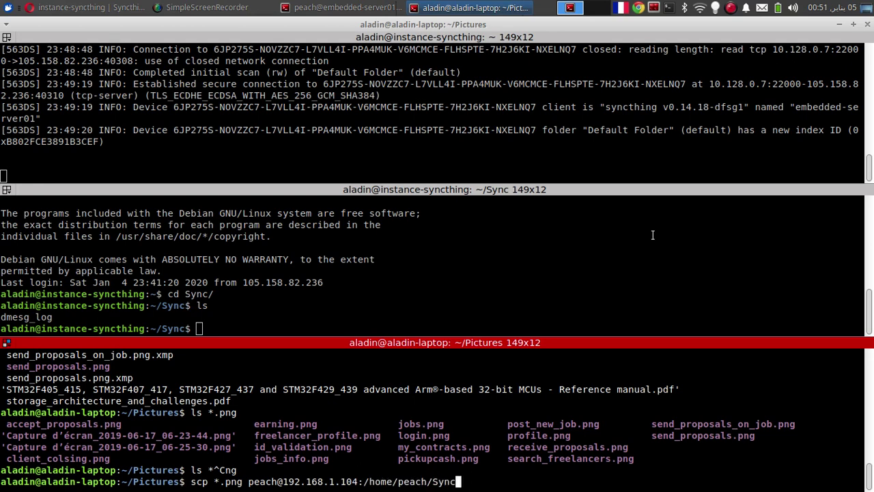
pyautogui.press('Return')
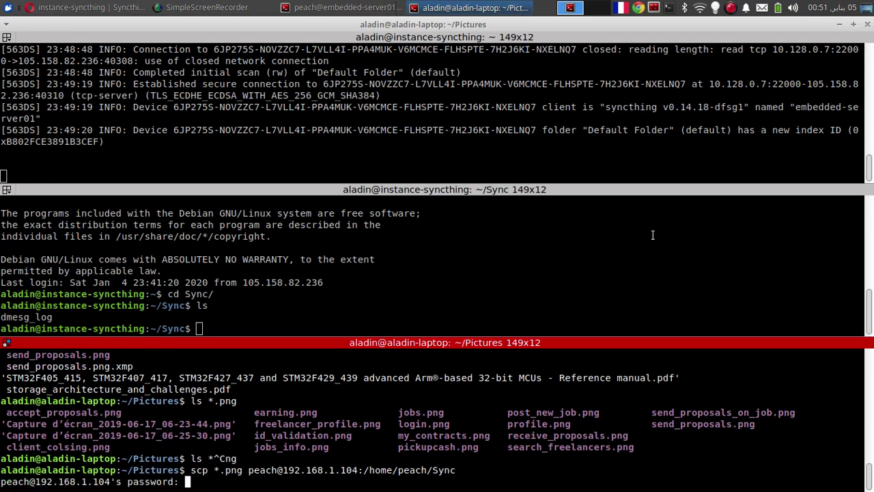
pyautogui.press('Return')
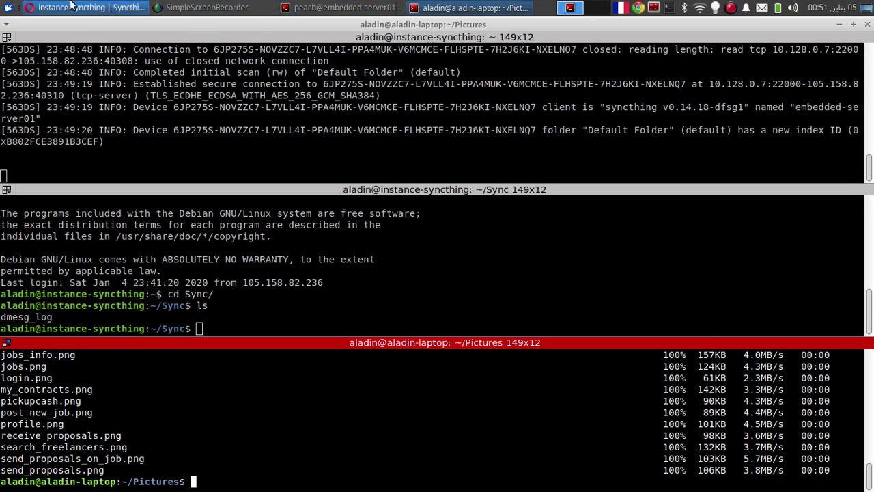
# Step: Recheck the cloud instance's Sync folder with repeated ls, then bring up the Syncthing page
pyautogui.click(239, 226)
pyautogui.write('ls')
pyautogui.press('Return')
pyautogui.write('ls')
pyautogui.press('Return')
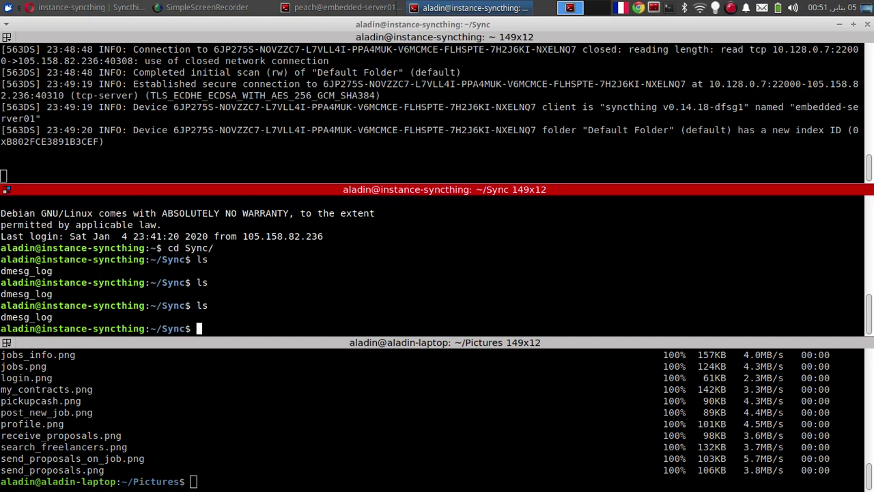
pyautogui.write('ls')
pyautogui.press('Return')
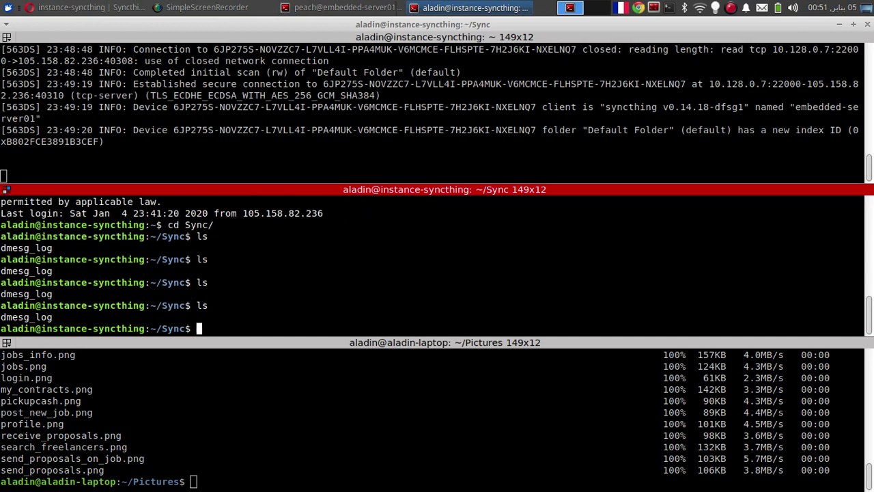
pyautogui.click(114, 6)
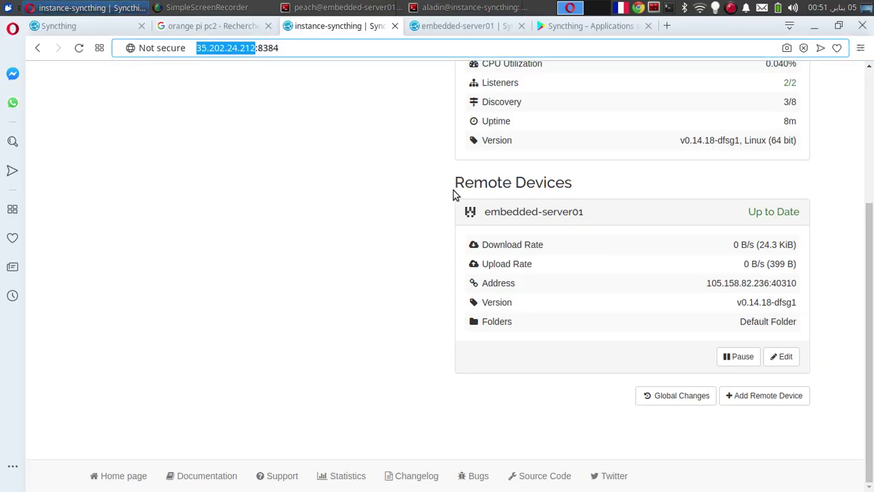
# Step: Rescan all folders on embedded-server01 so the Default Folder picks up 19 files (~1.91 MiB), then return to the terminals
pyautogui.click(476, 28)
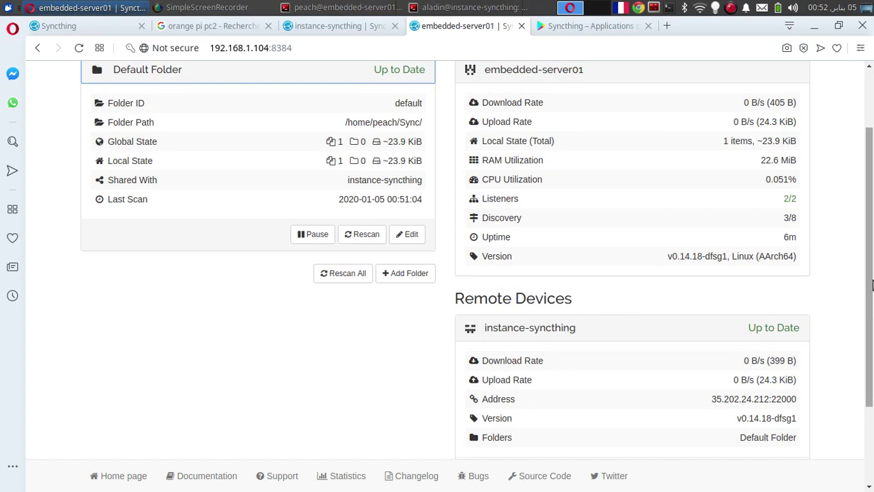
pyautogui.scroll(-3, 872, 367)
pyautogui.scroll(1, 854, 341)
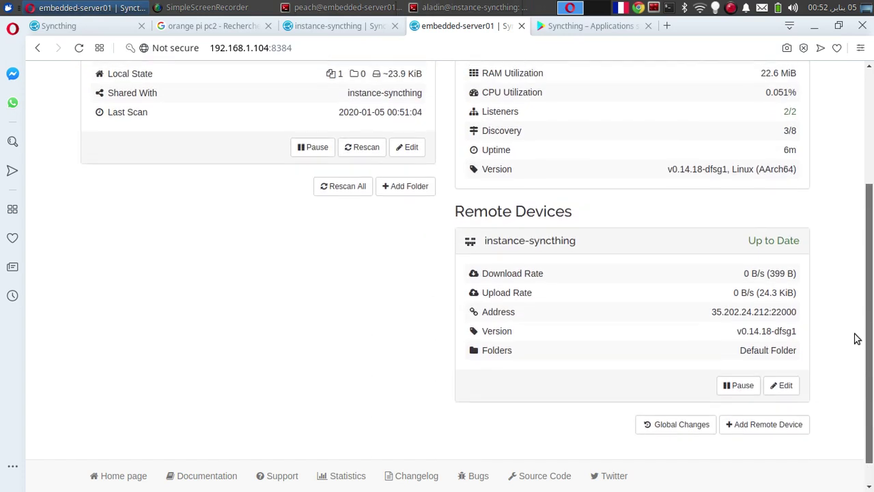
pyautogui.scroll(1, 854, 332)
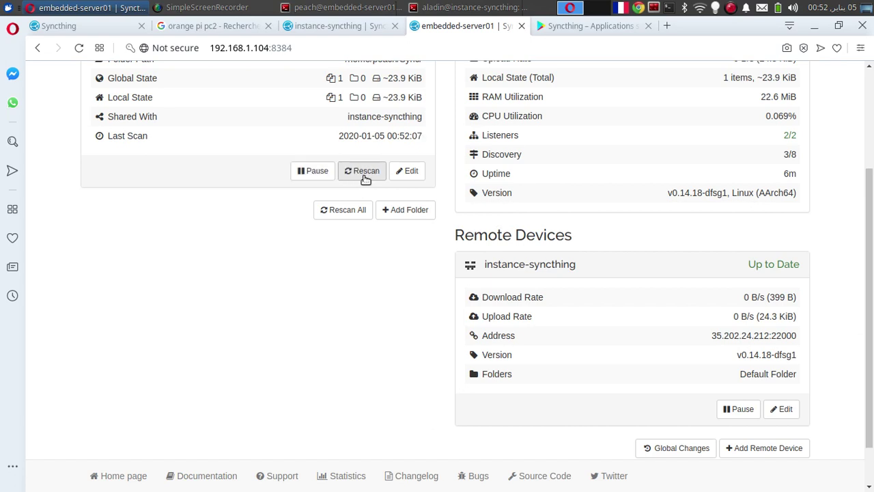
pyautogui.click(355, 212)
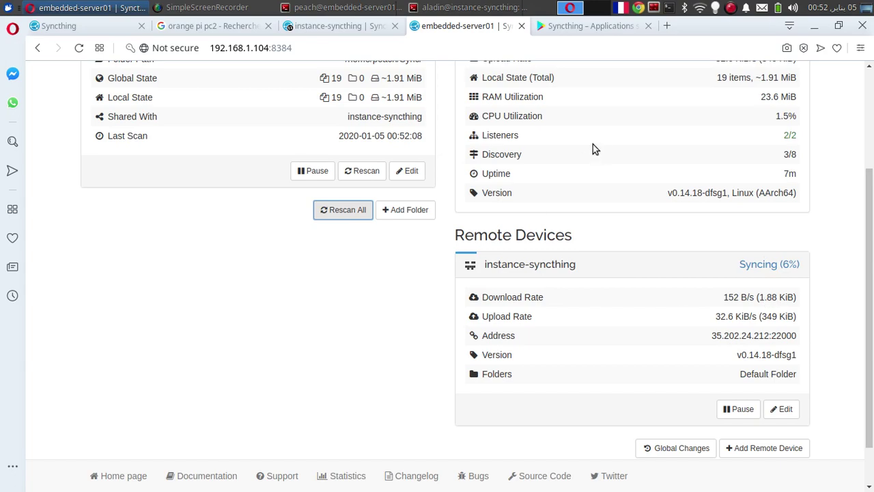
pyautogui.click(472, 8)
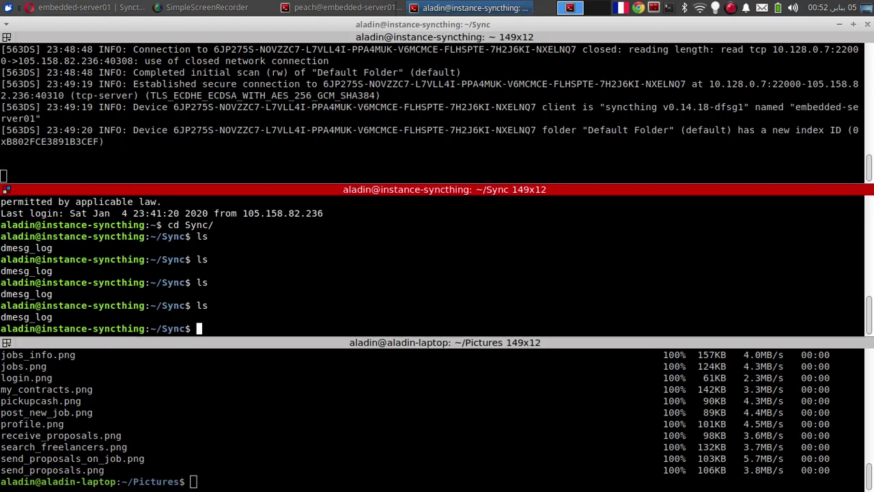
# Step: List the cloud Sync folder, then resize the panes to shrink the log pane and enlarge the Sync pane
pyautogui.write('ls')
pyautogui.press('Return')
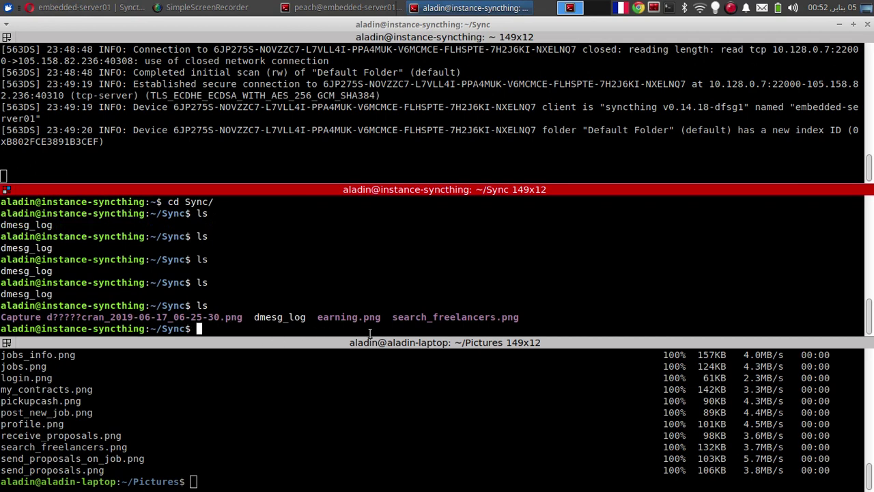
pyautogui.moveTo(430, 338); pyautogui.dragTo(416, 291)
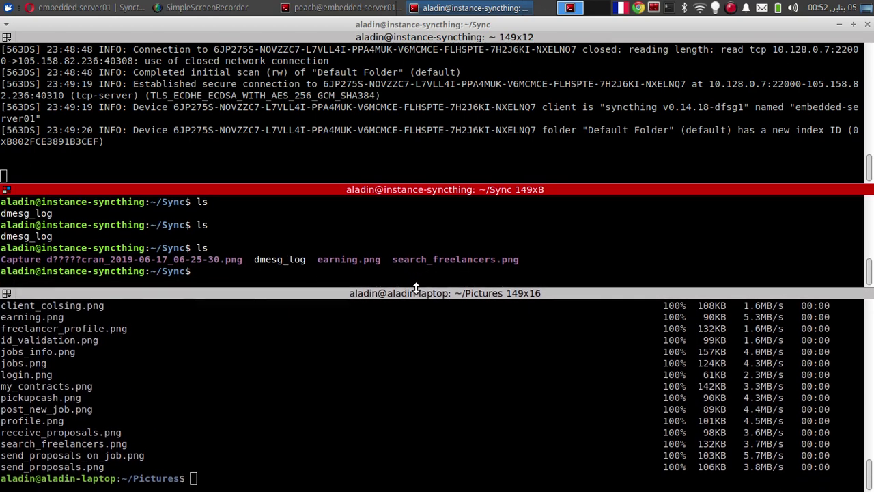
pyautogui.click(406, 406)
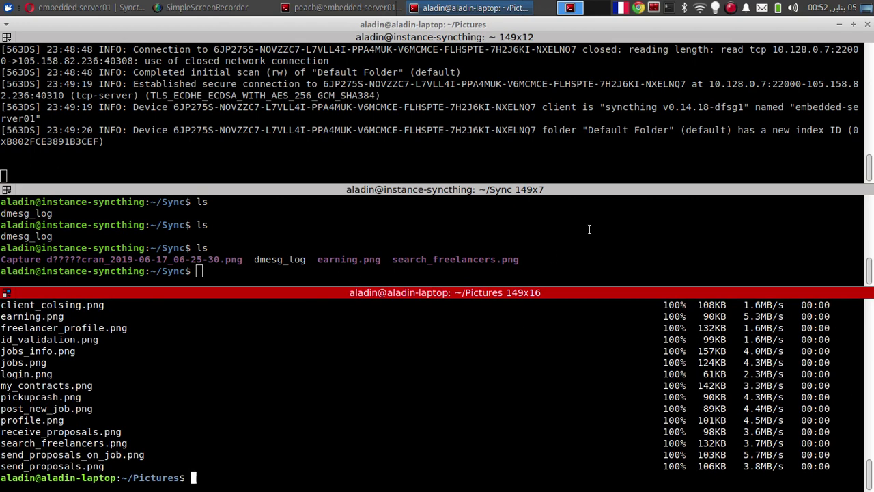
pyautogui.click(545, 188)
pyautogui.moveTo(544, 186); pyautogui.dragTo(514, 135)
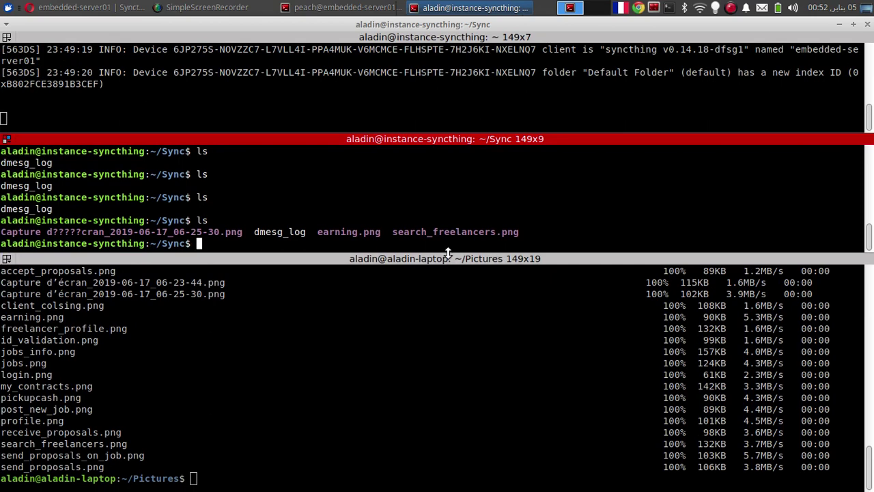
pyautogui.moveTo(448, 253); pyautogui.dragTo(449, 323)
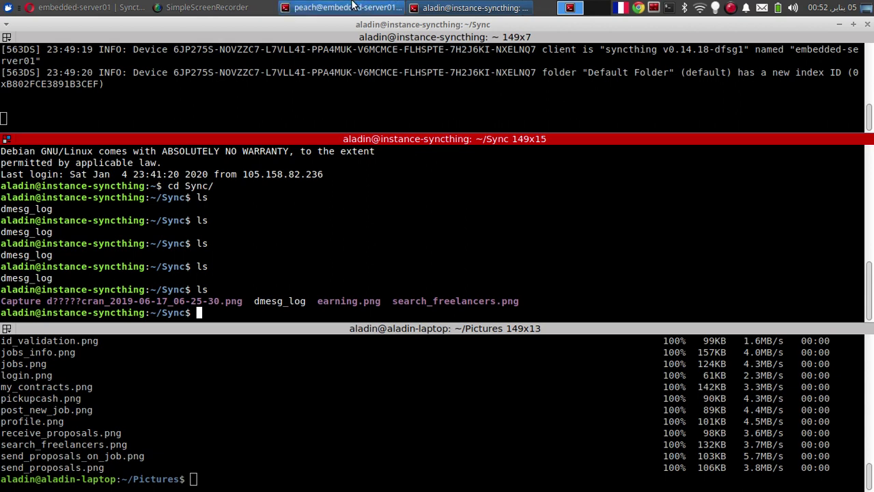
# Step: Check Syncthing, relist the cloud Sync folder to confirm all PNGs synced, then switch to embedded-server01
pyautogui.click(100, 7)
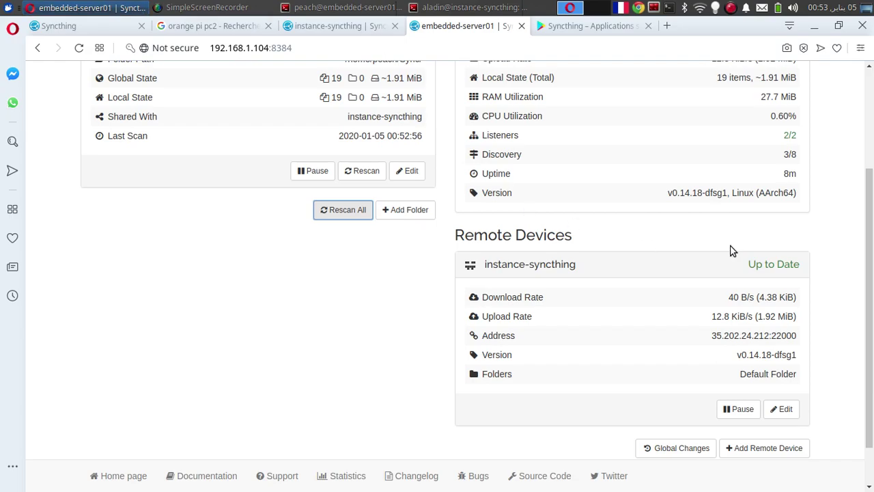
pyautogui.click(468, 8)
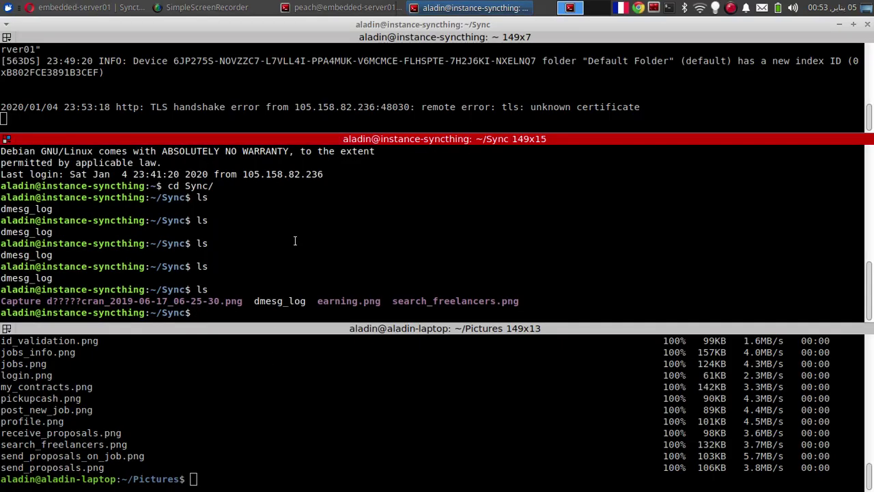
pyautogui.write('ls')
pyautogui.press('Return')
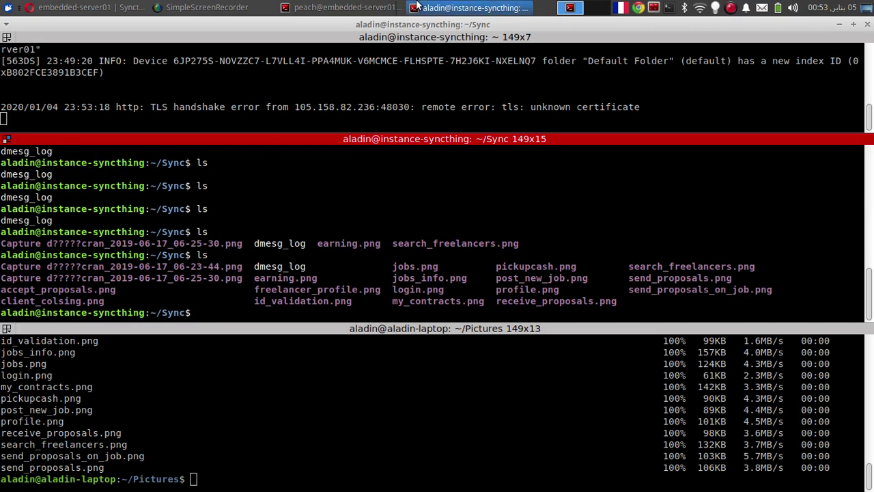
pyautogui.click(348, 7)
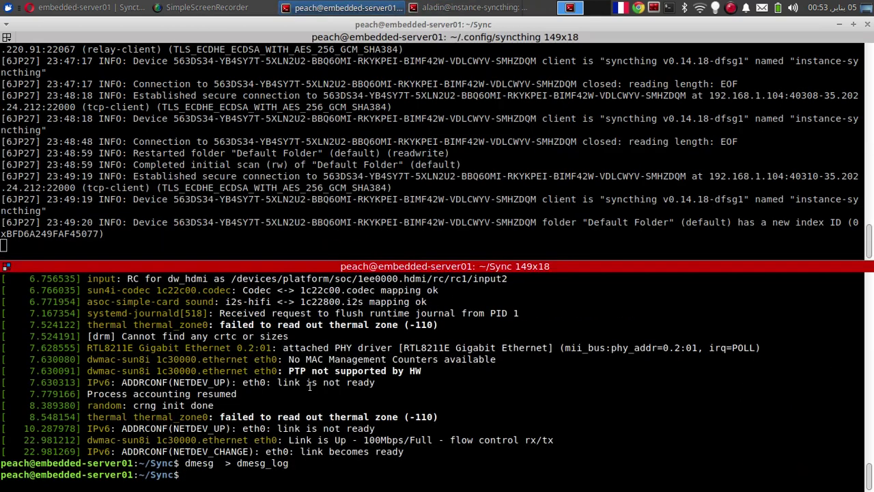
# Step: Run ls in embedded-server01's Sync folder, showing dmesg_log and the copied PNGs, and enlarge that pane
pyautogui.write('ls')
pyautogui.press('Return')
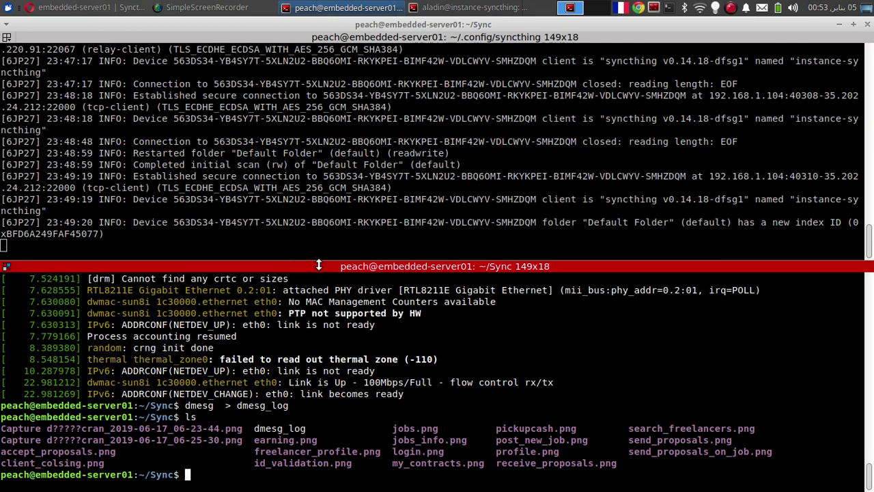
pyautogui.moveTo(318, 265); pyautogui.dragTo(318, 249)
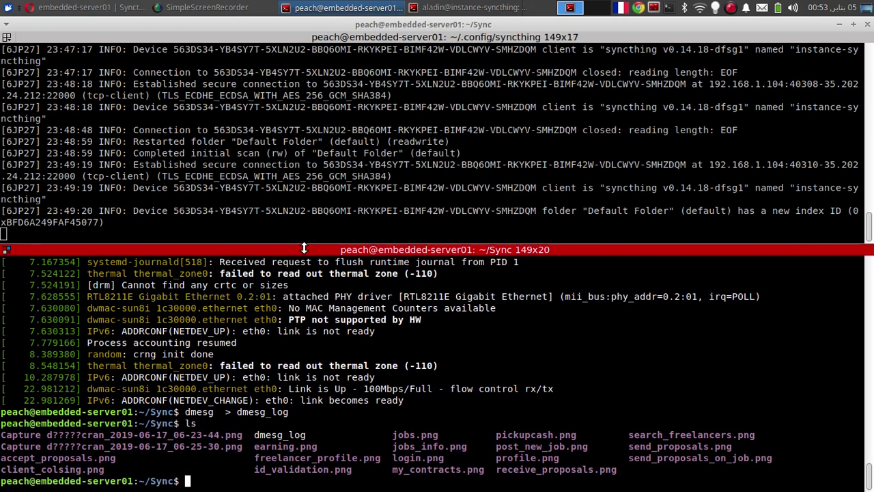
# Step: Return to embedded-server01's Syncthing dashboard, briefly open and close Actions > Advanced, and confirm Default Folder and instance-syncthing are Up to Date
pyautogui.click(104, 6)
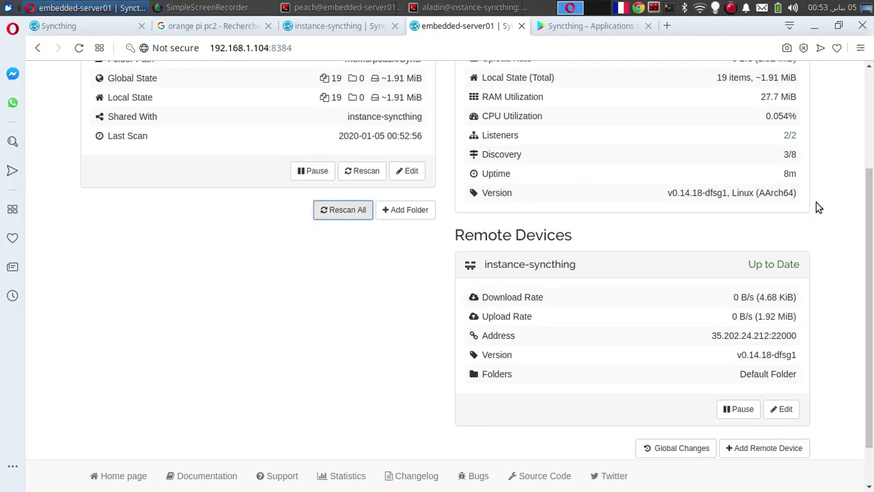
pyautogui.moveTo(872, 216); pyautogui.dragTo(755, 94)
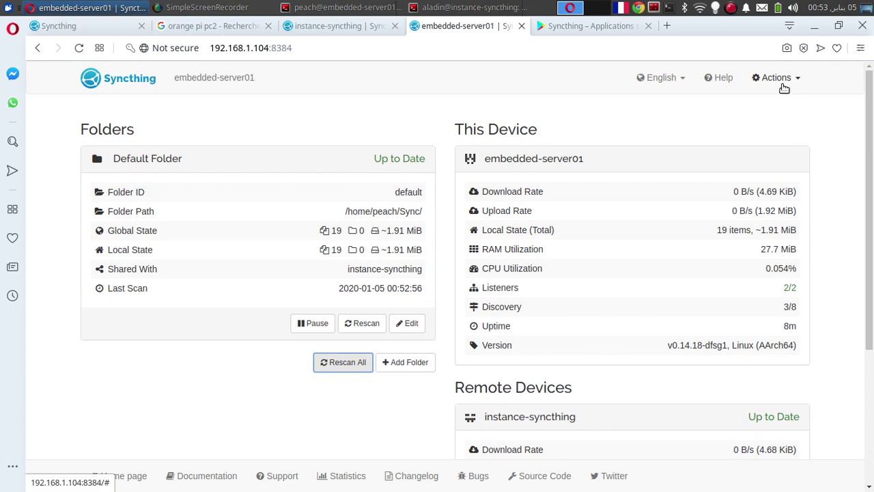
pyautogui.click(779, 79)
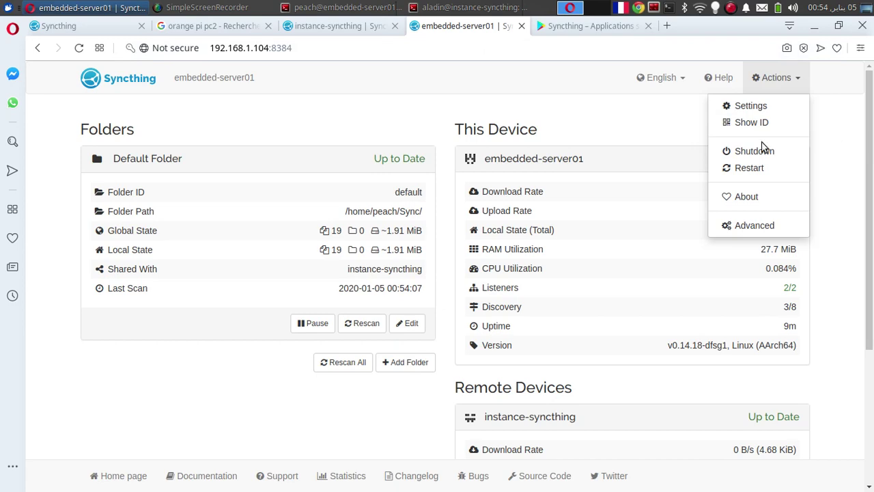
pyautogui.click(767, 229)
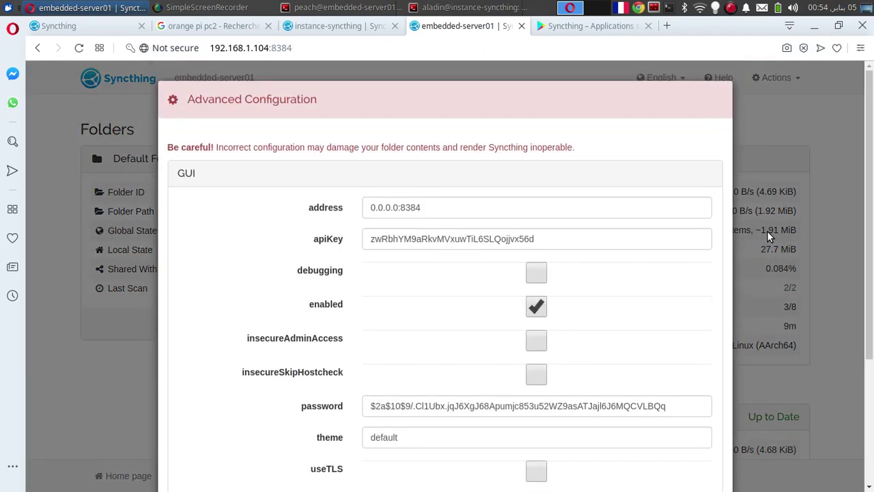
pyautogui.click(767, 231)
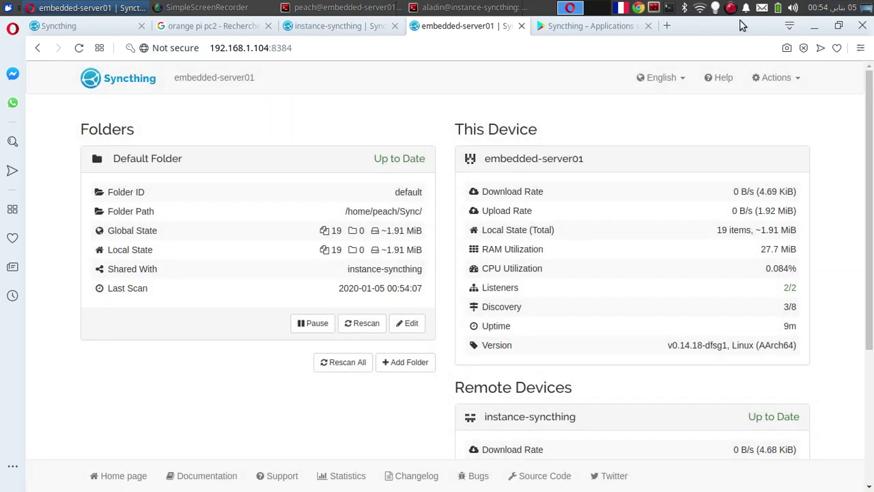
pyautogui.click(731, 10)
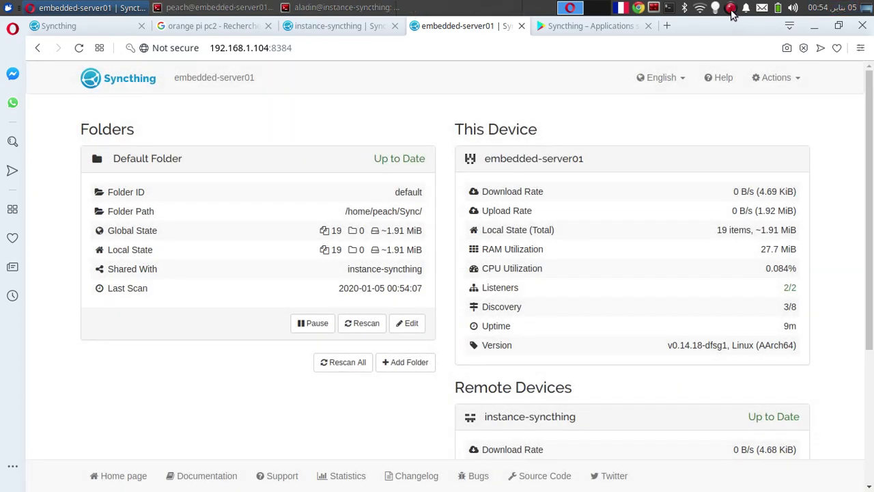